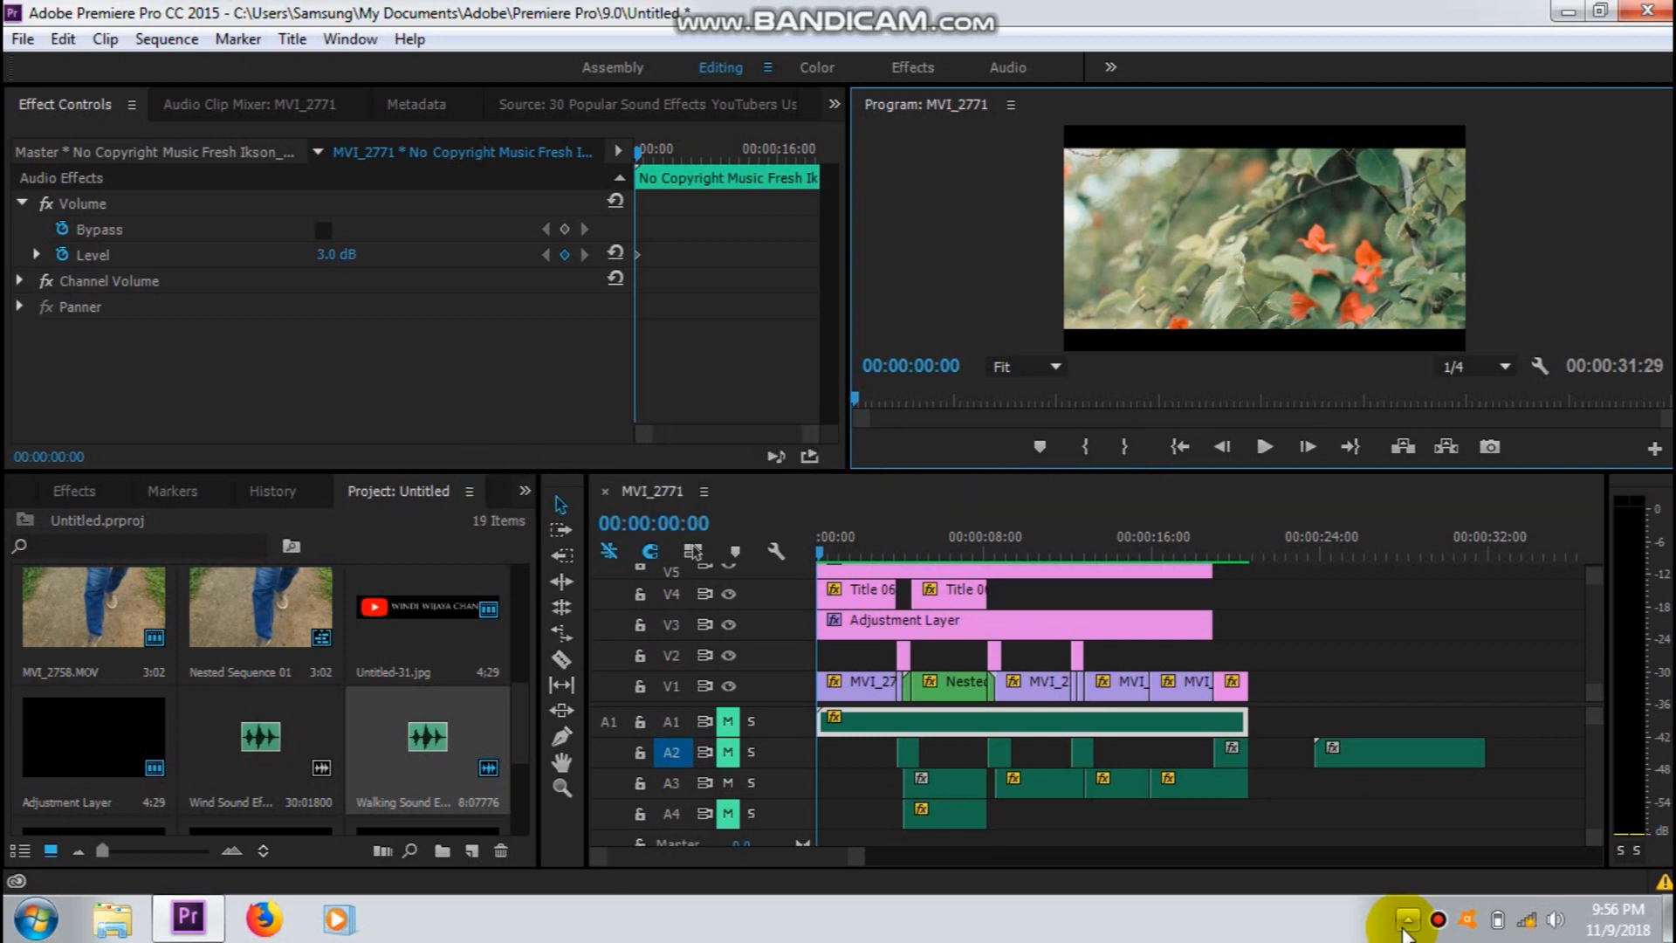
Scrub through the opening of the sequence, then play it from 00:00:00:26 to preview the finished edit.
drag(824, 549, 927, 559)
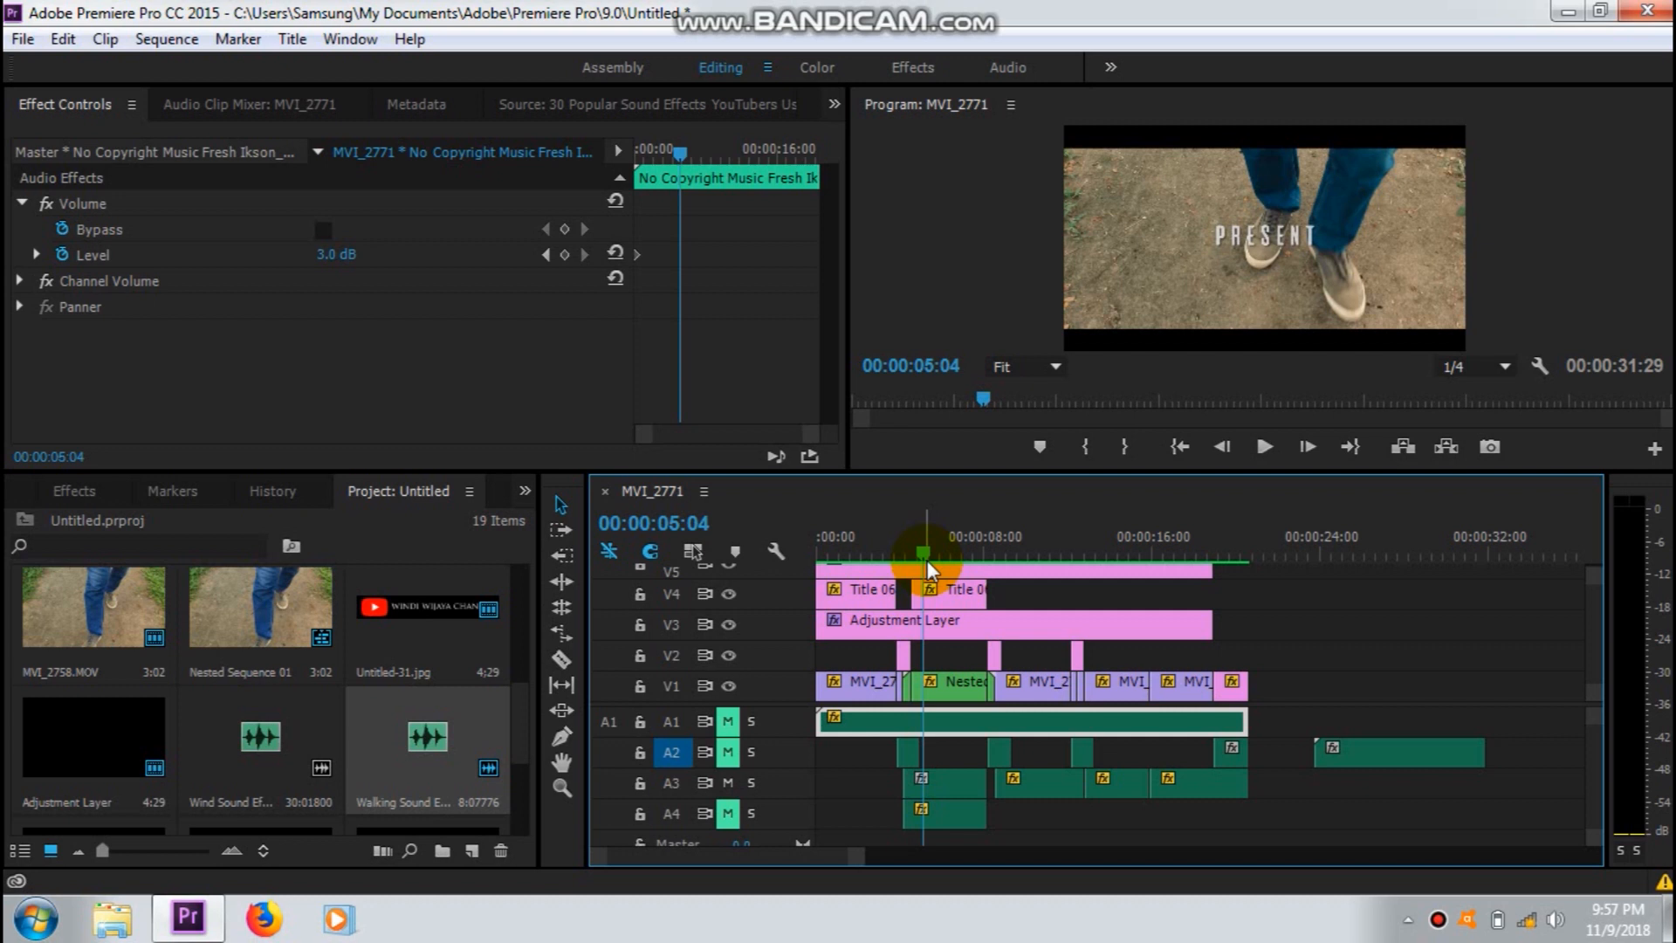
drag(927, 562, 974, 571)
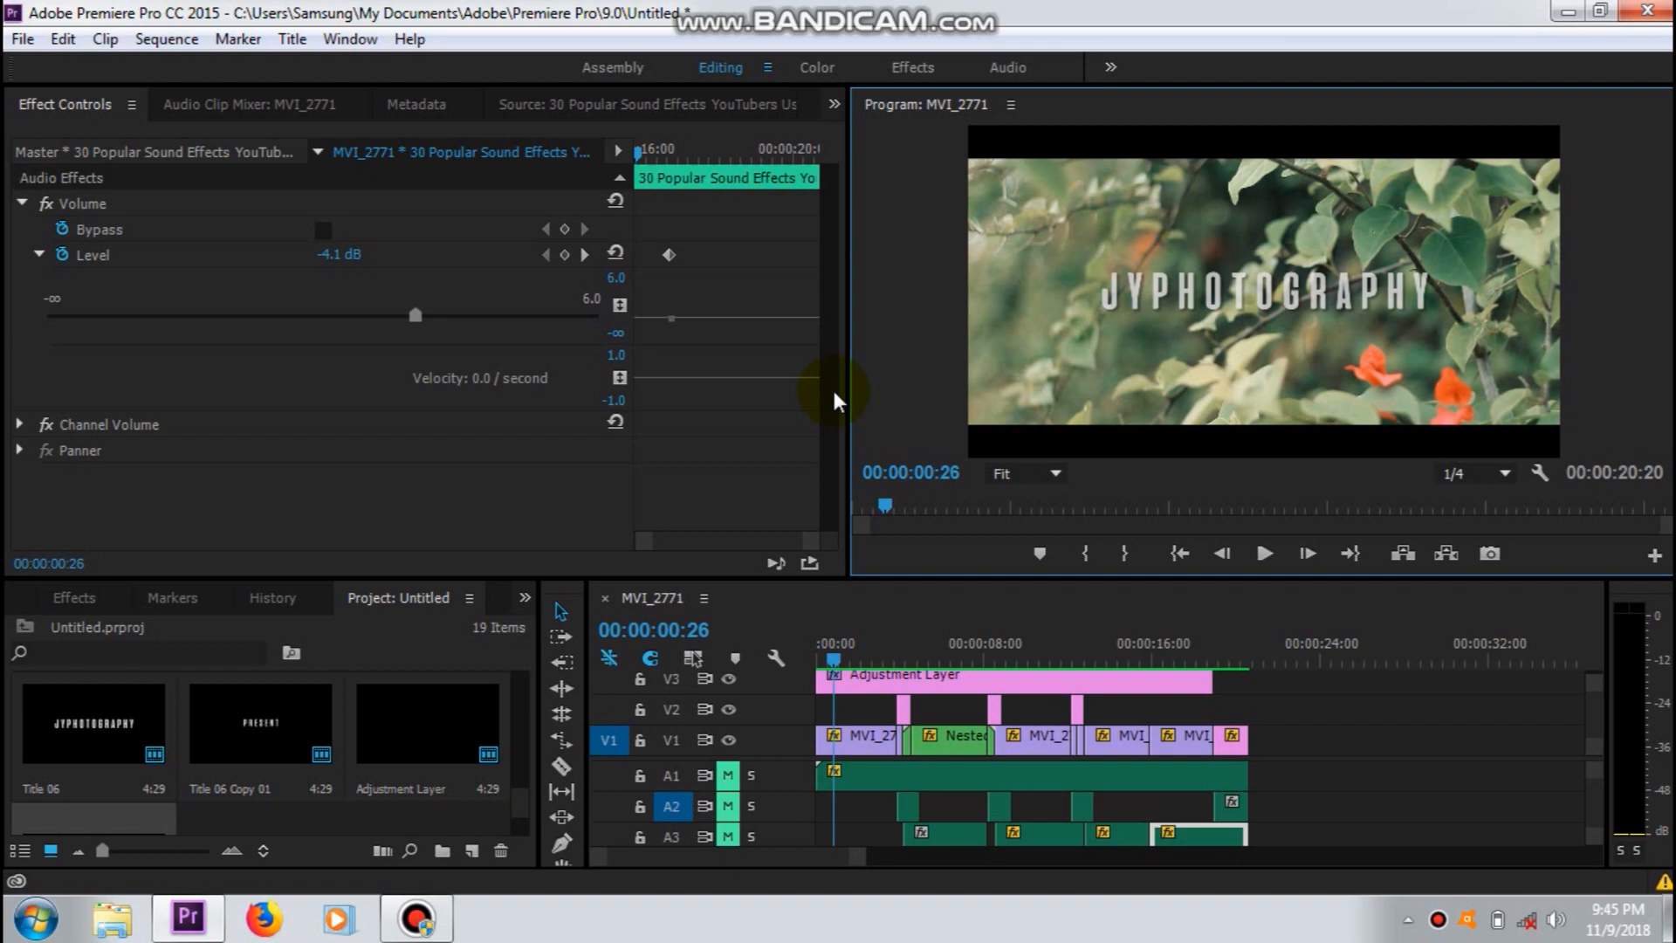
click(1260, 556)
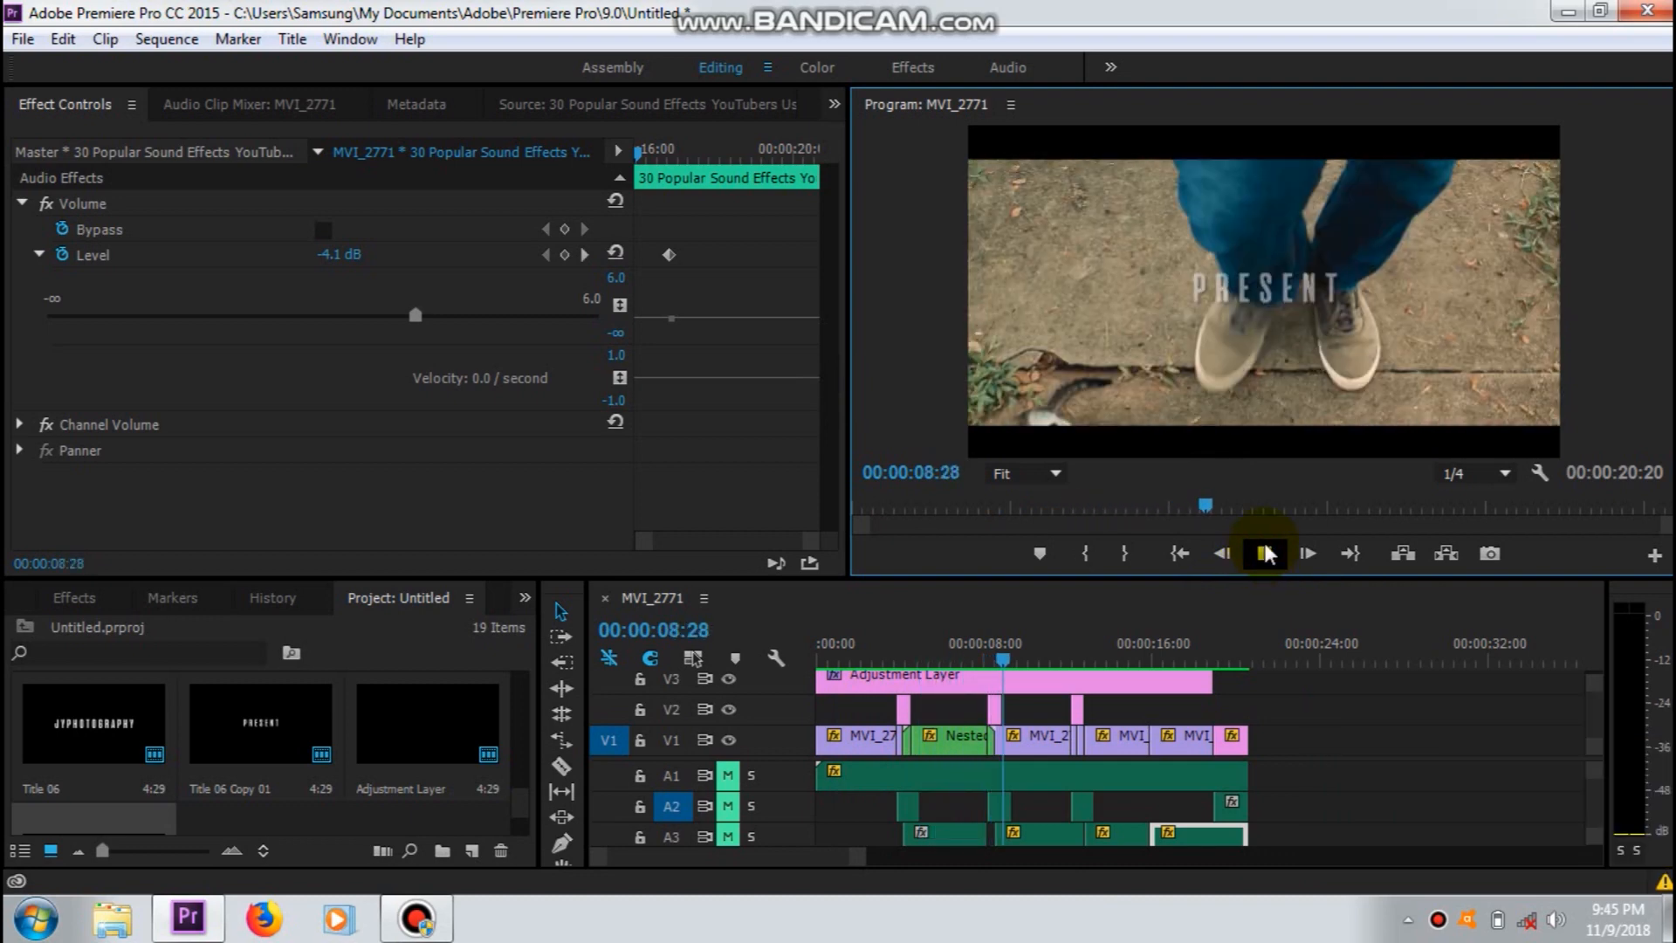
Enlarge the timeline so the video and audio tracks are all in view, and select the music clip on track A1.
drag(1178, 577, 1180, 447)
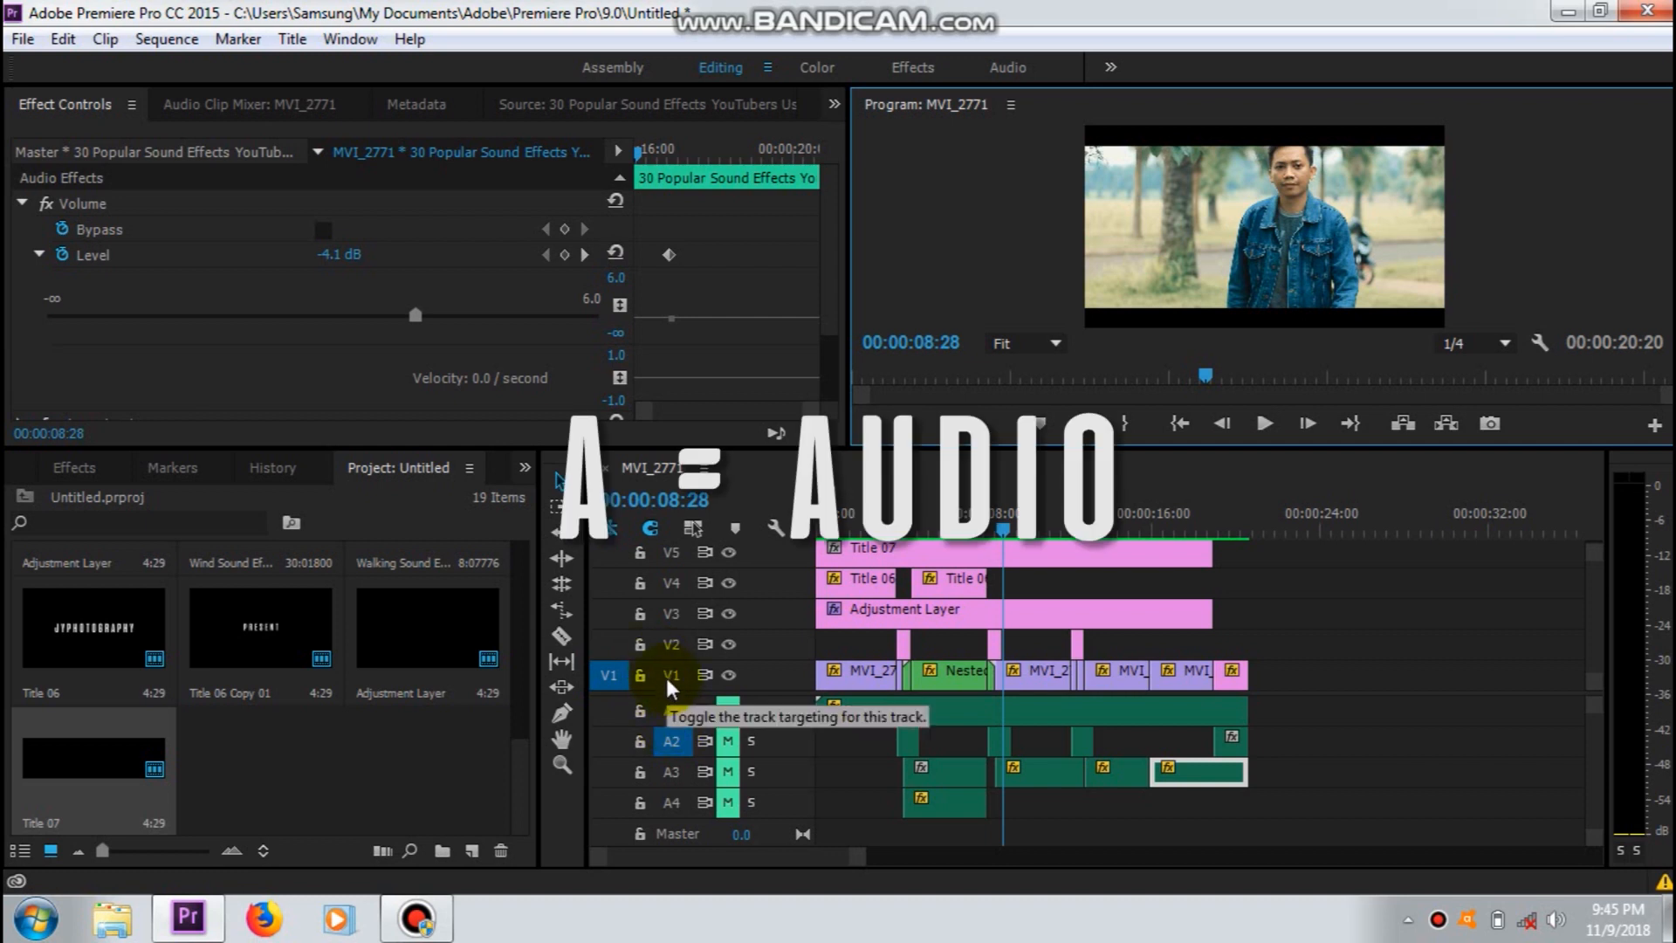
click(667, 738)
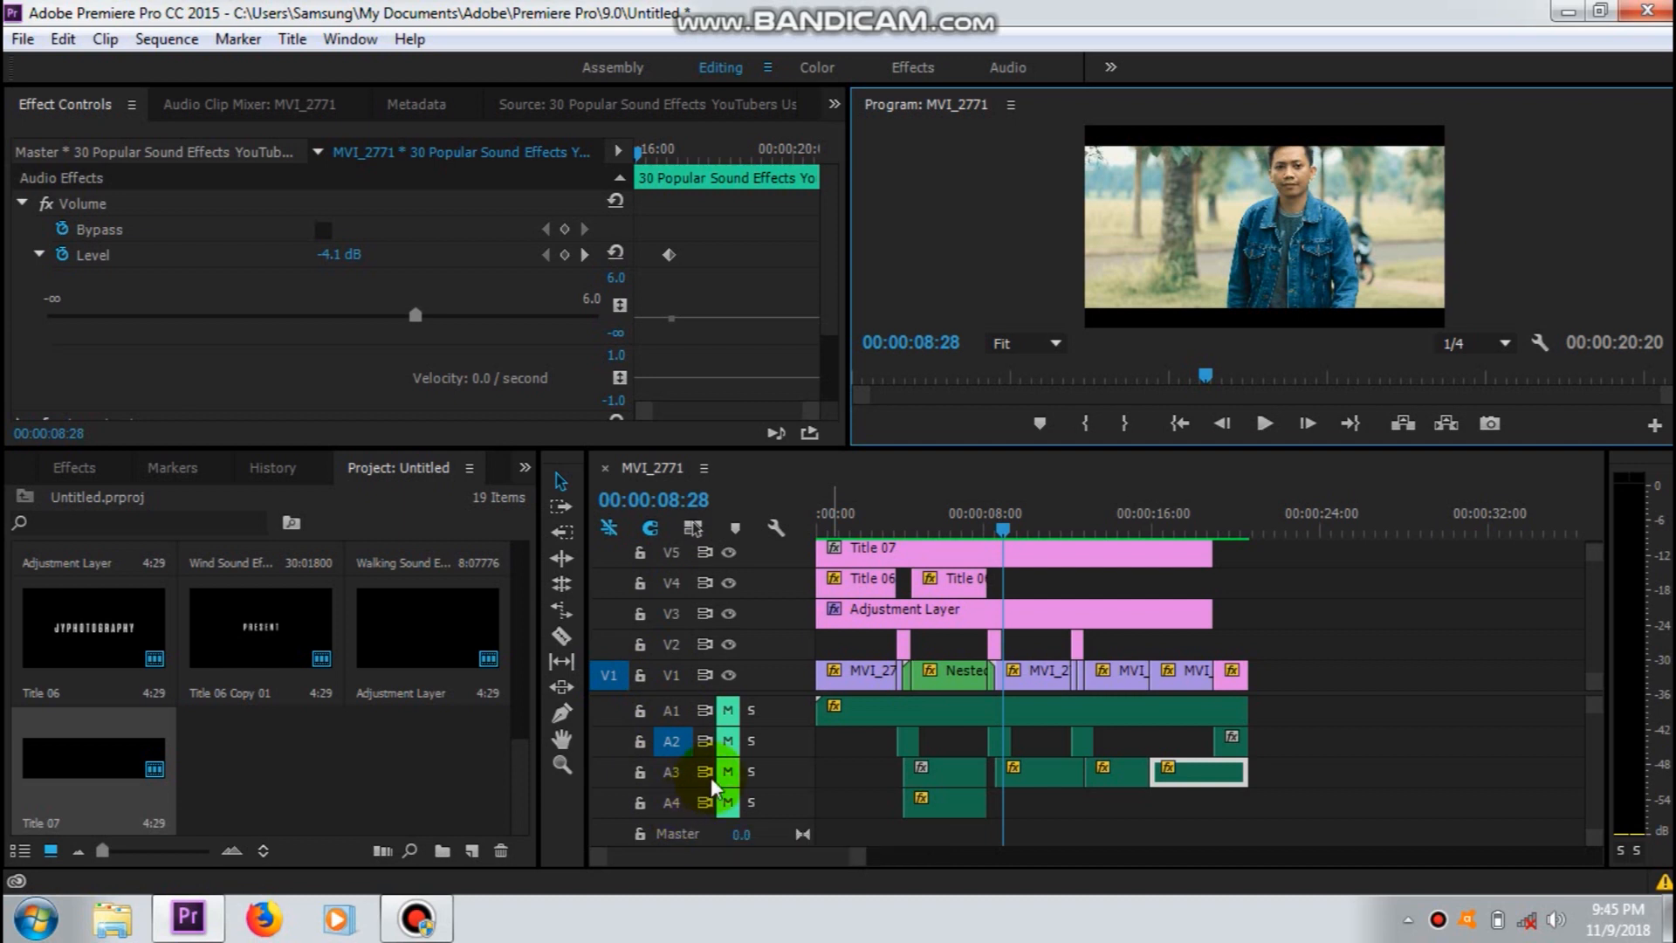
click(917, 714)
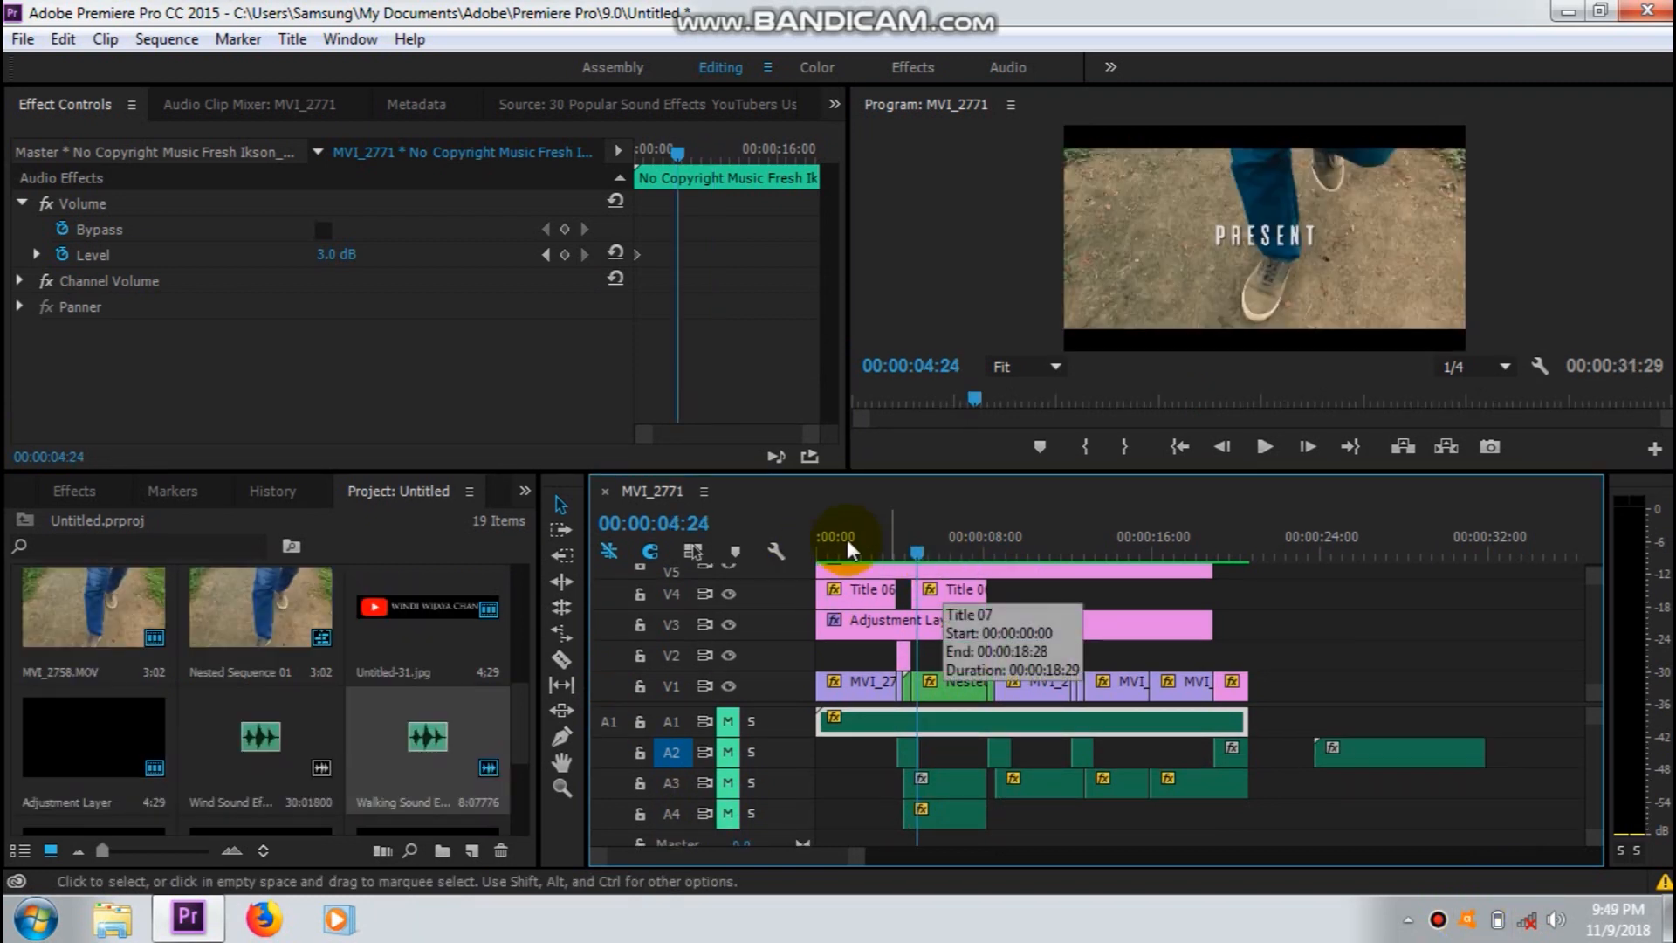
Unmute track A1 and play the walking shot from 00:00:04:20 to hear the music alone.
drag(916, 549, 962, 596)
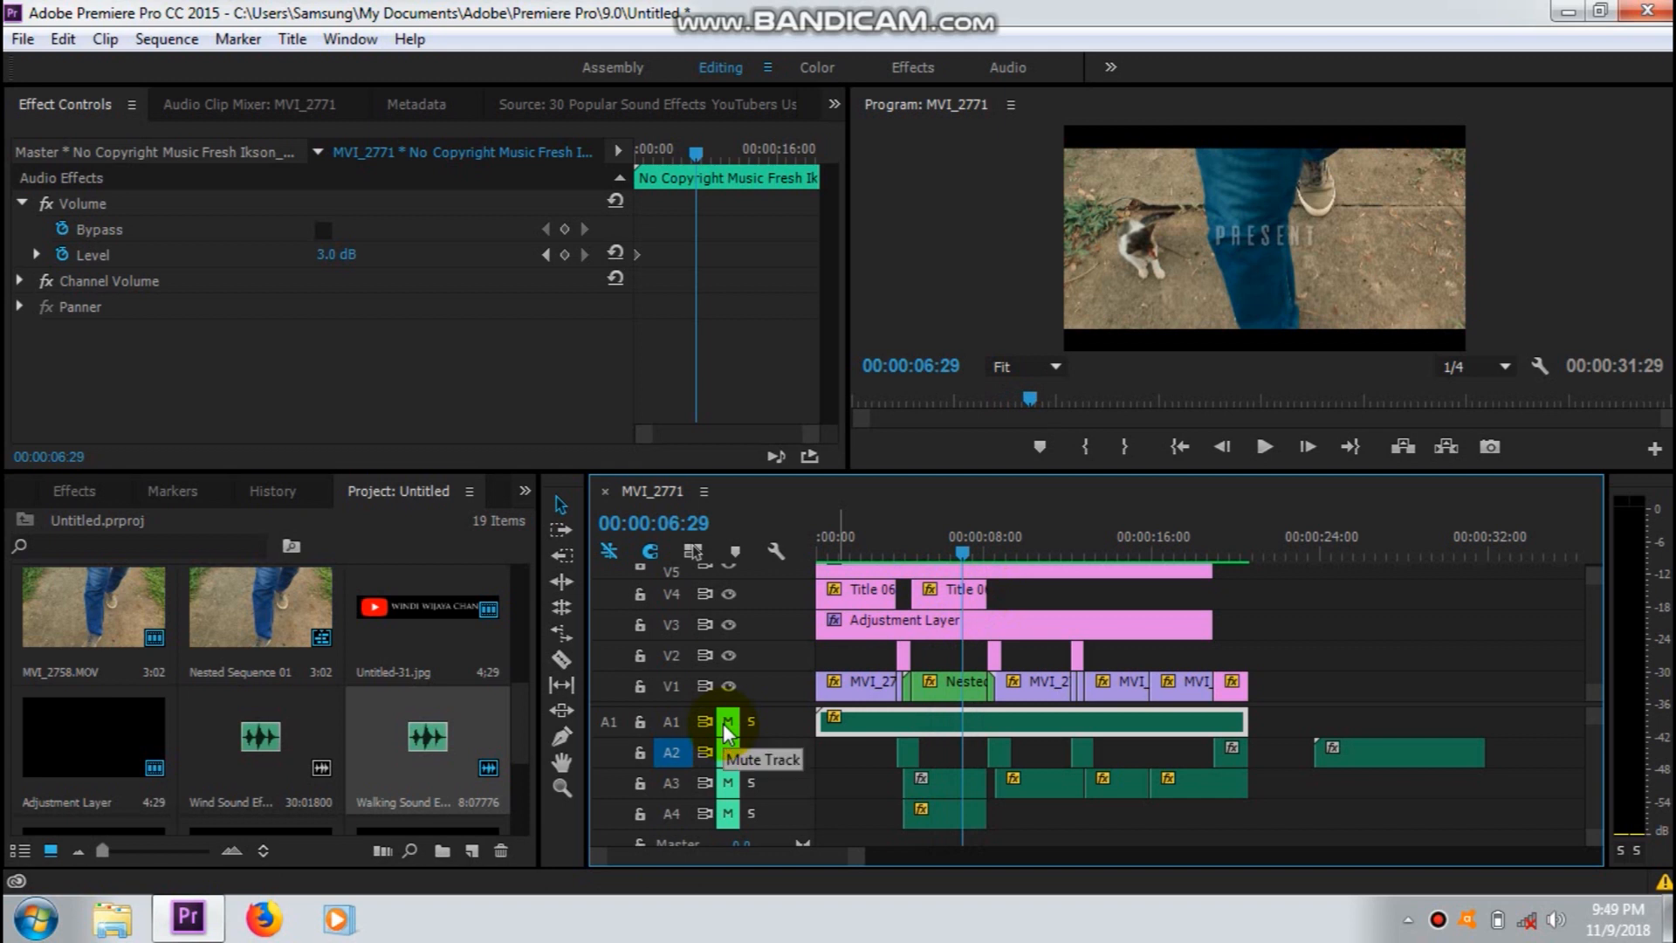
click(723, 724)
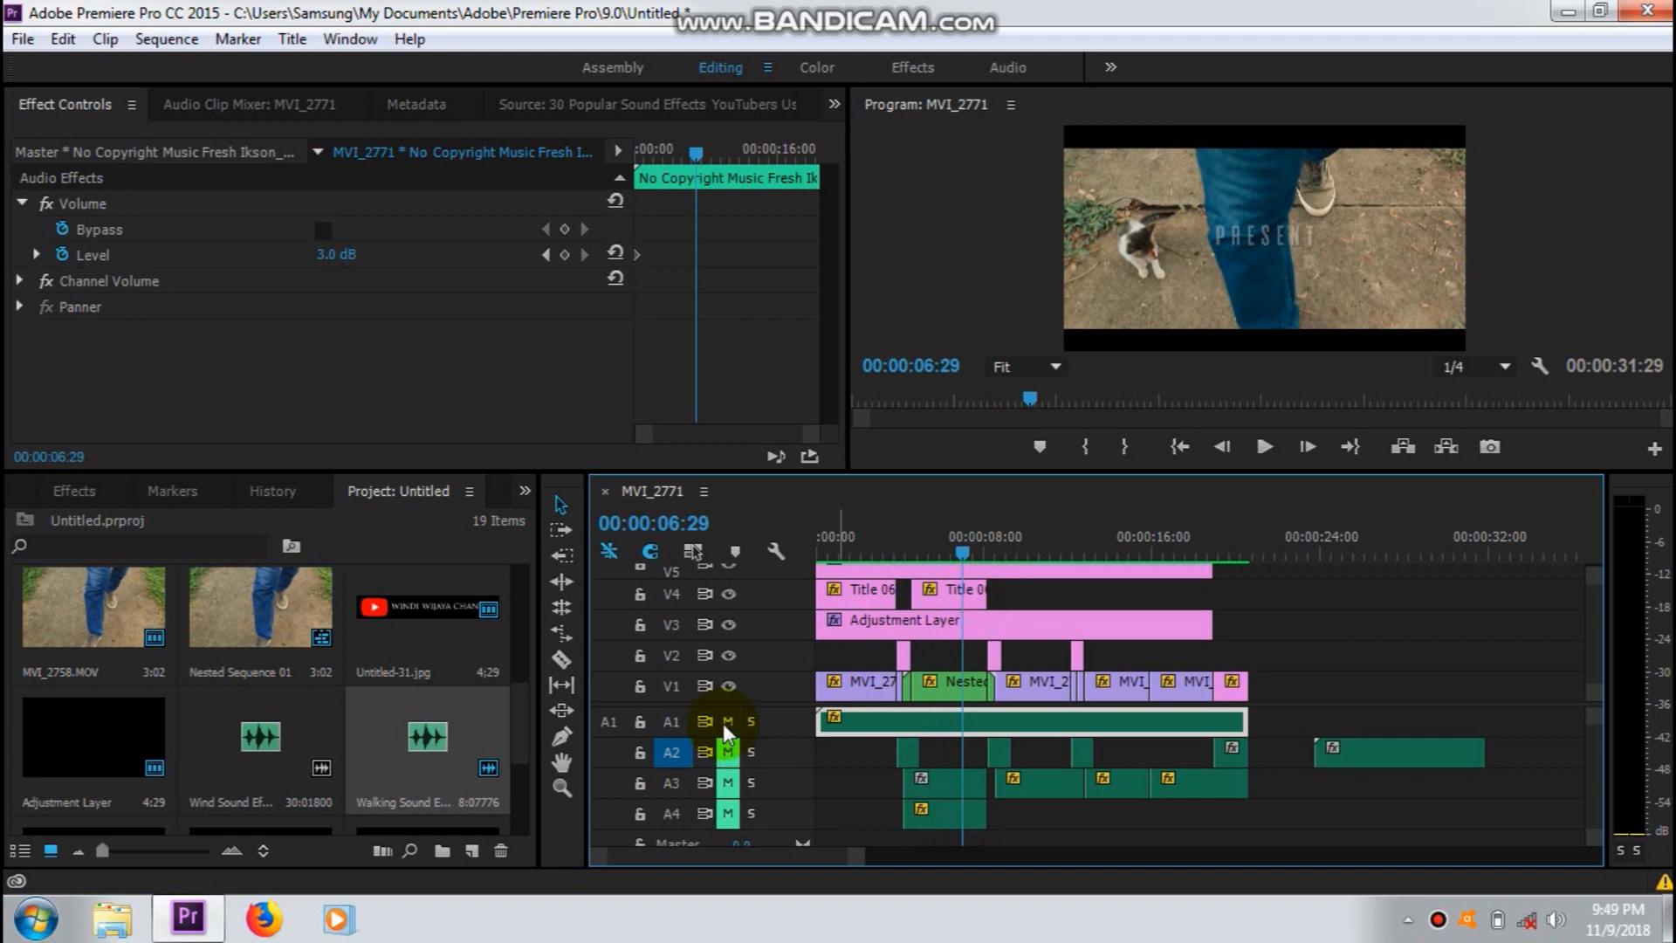
drag(964, 554, 916, 562)
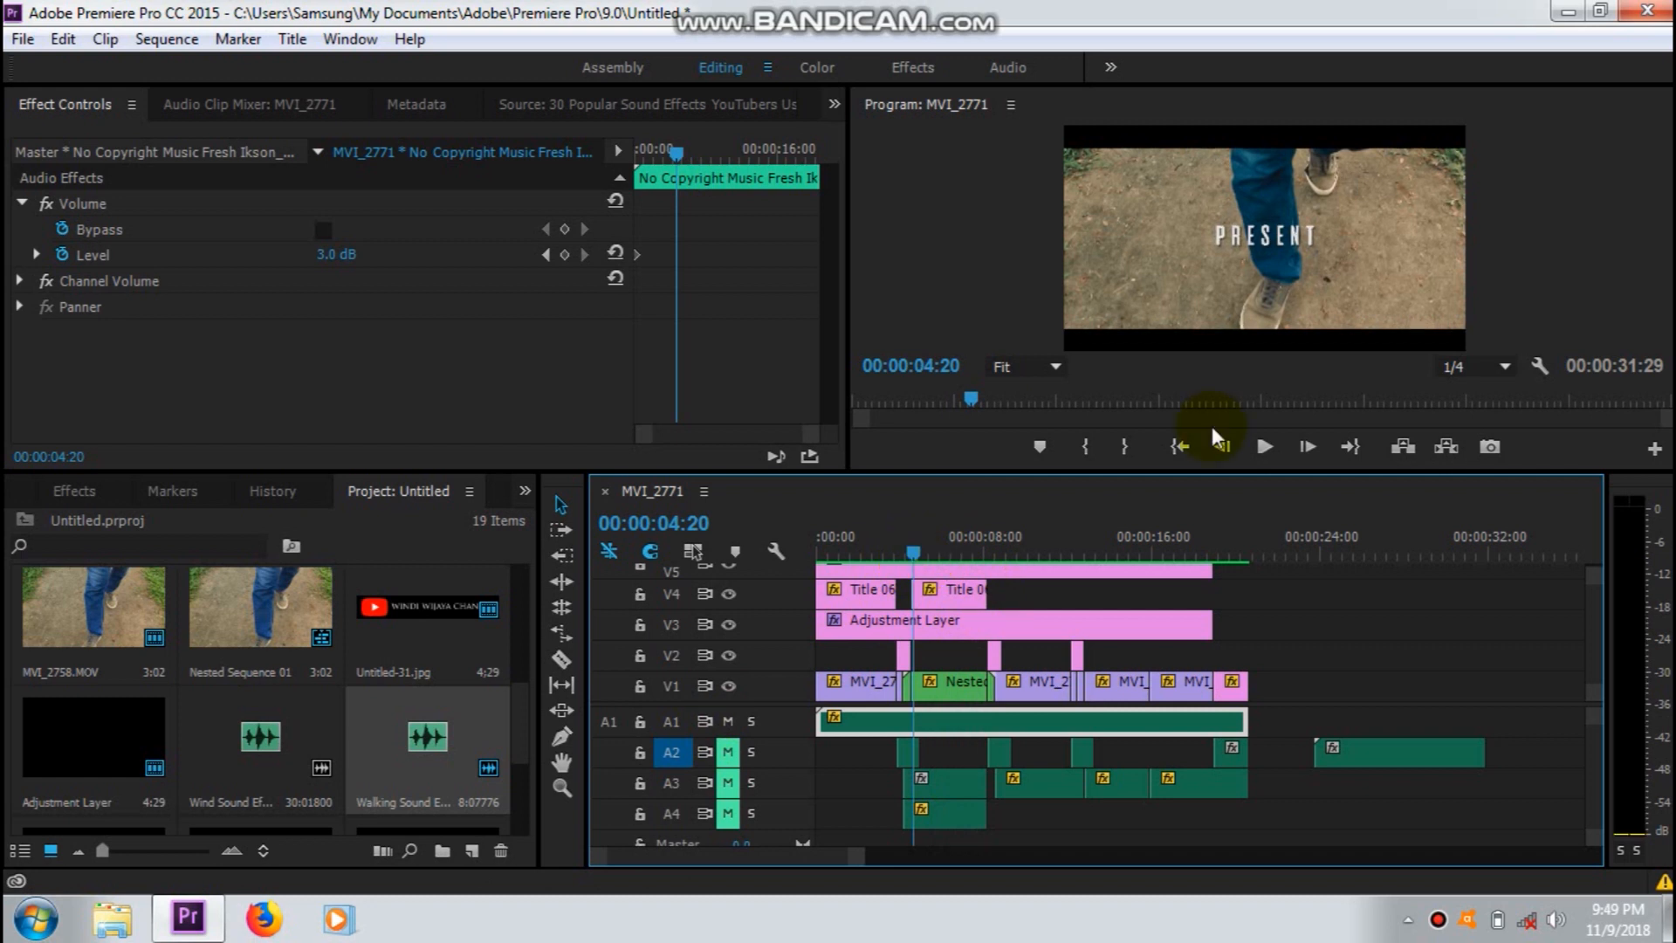
click(1250, 449)
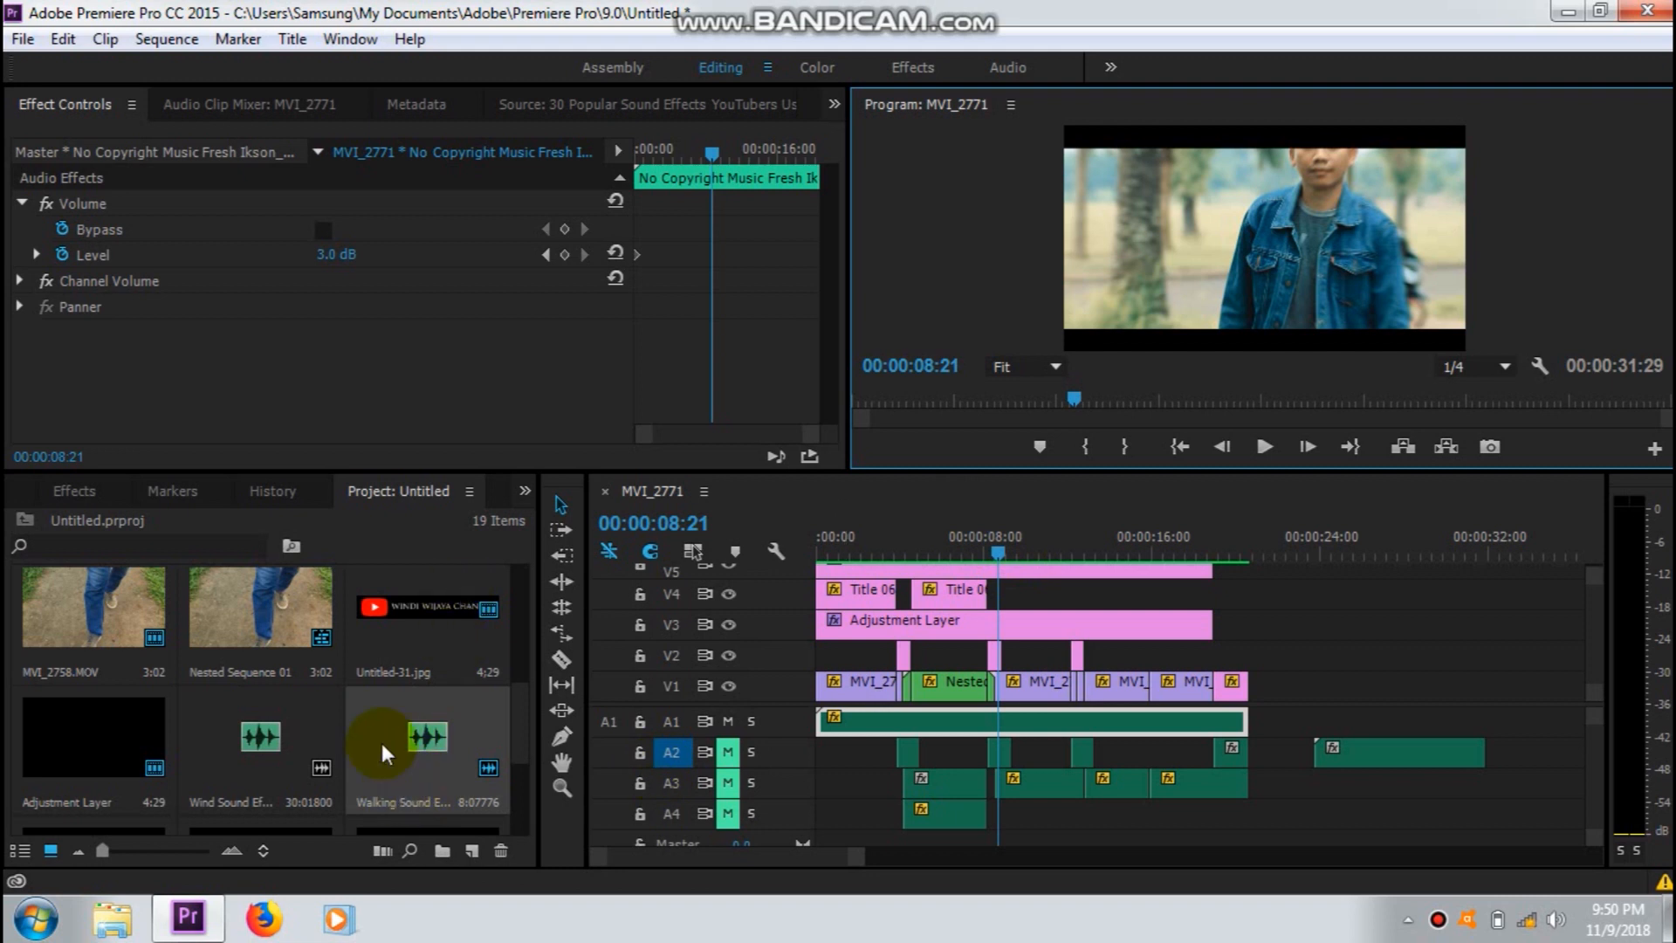
Unmute track A2 and play the transition into the walking shot to hear its sound effect together with the music.
drag(451, 754, 370, 723)
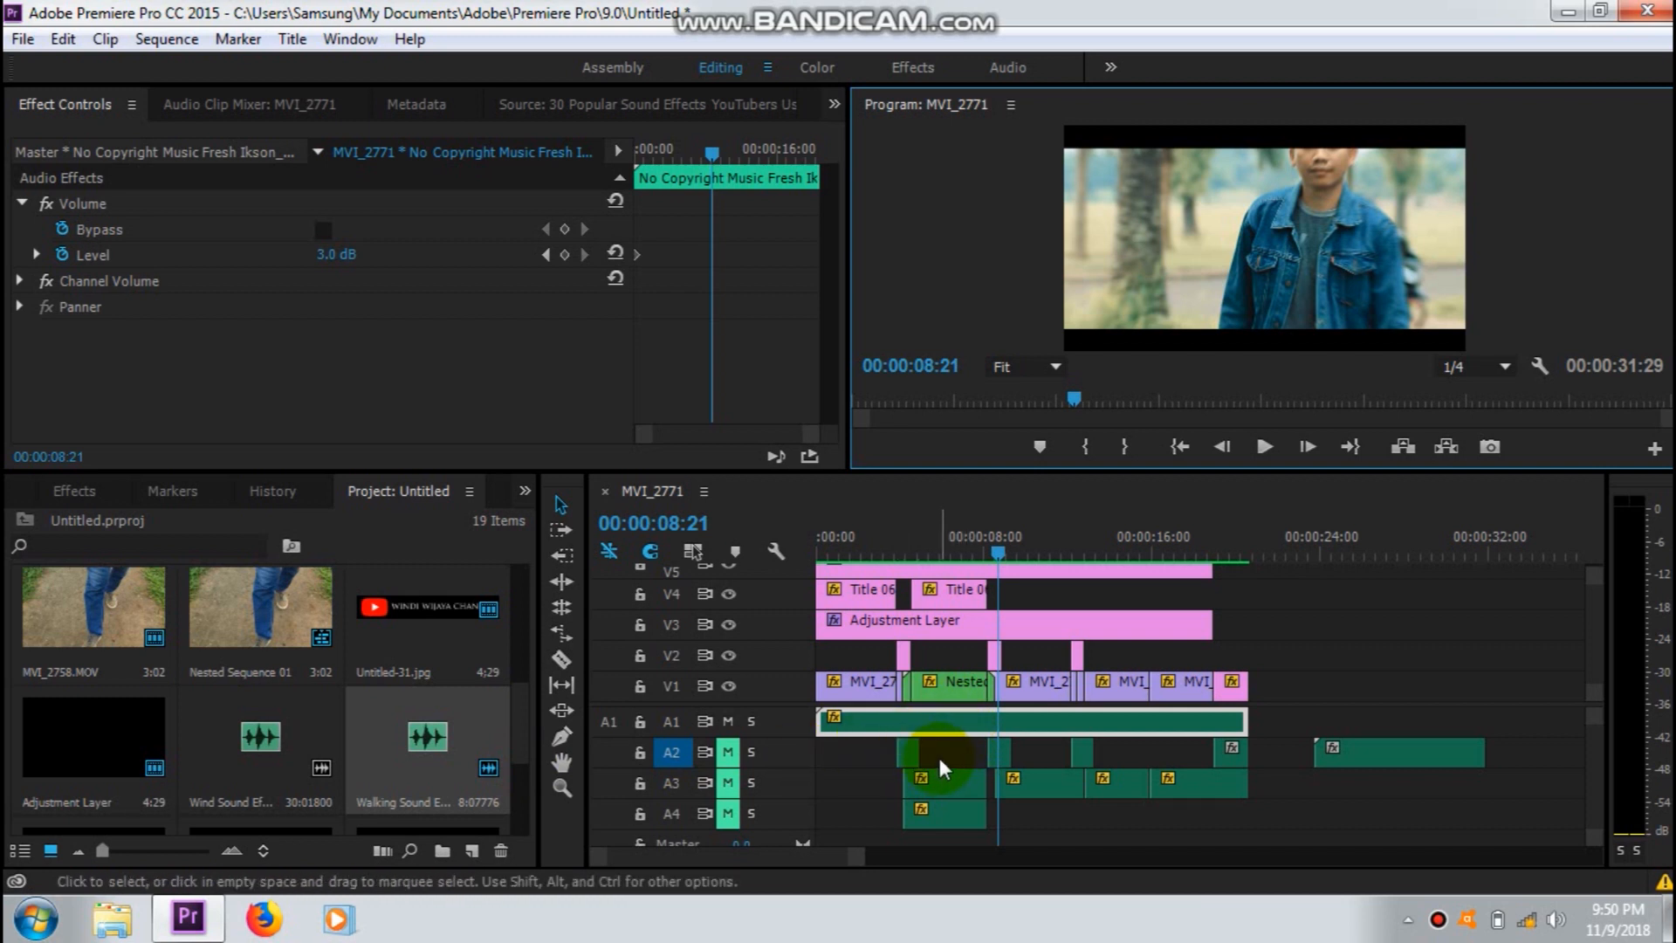
click(732, 755)
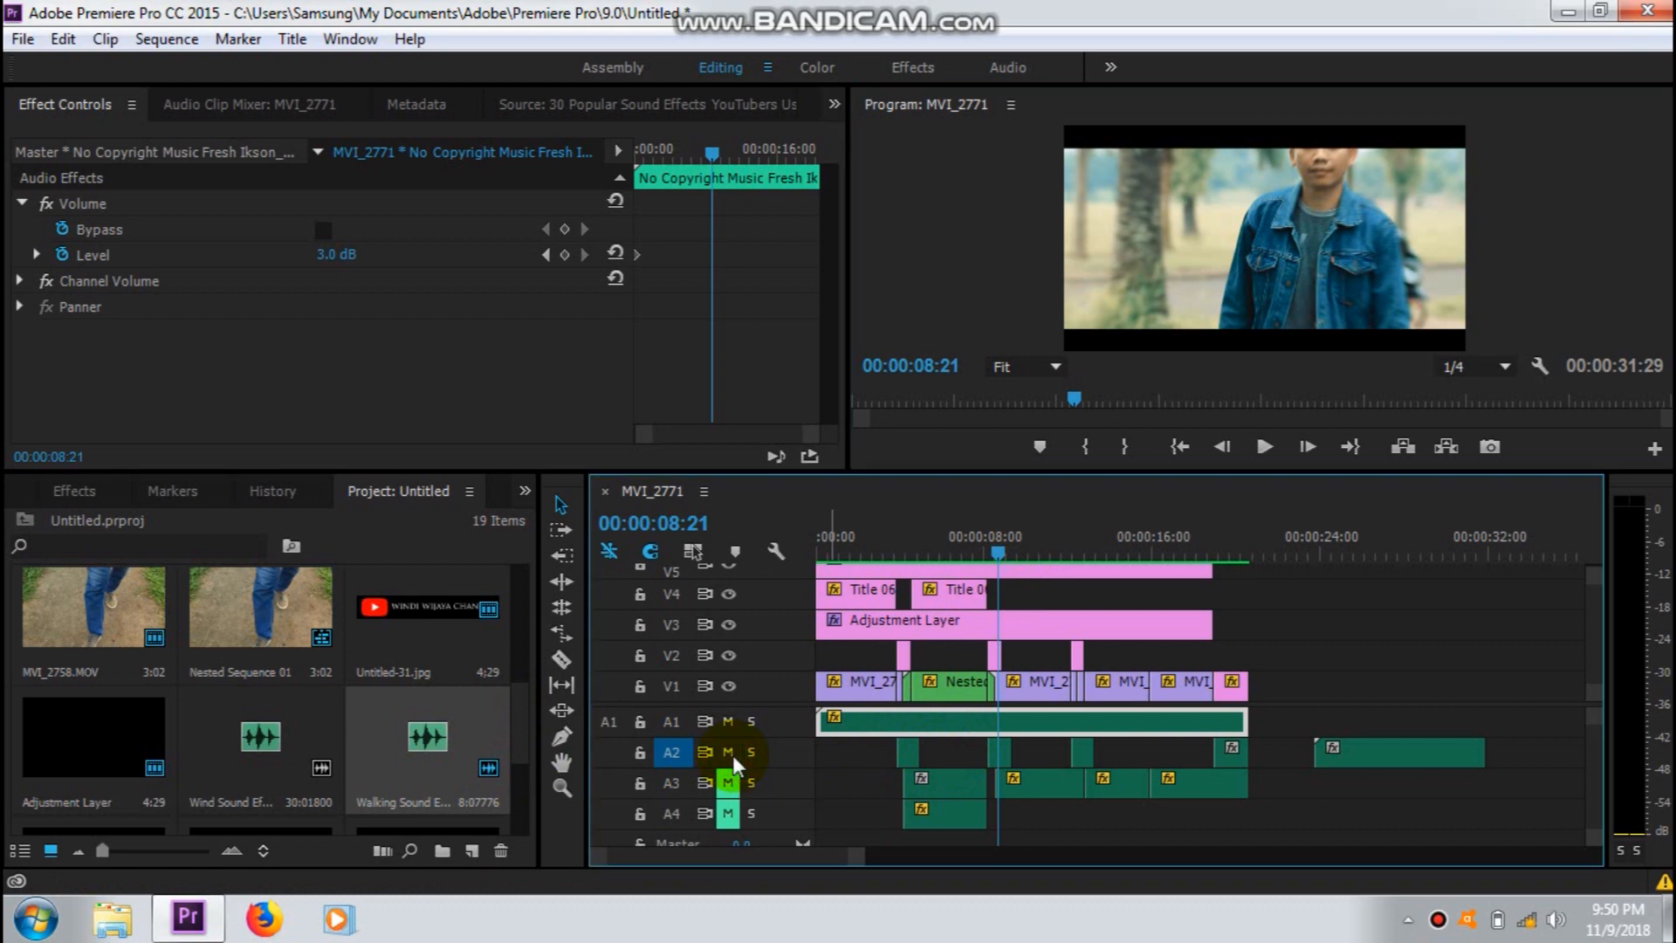
drag(993, 554, 904, 575)
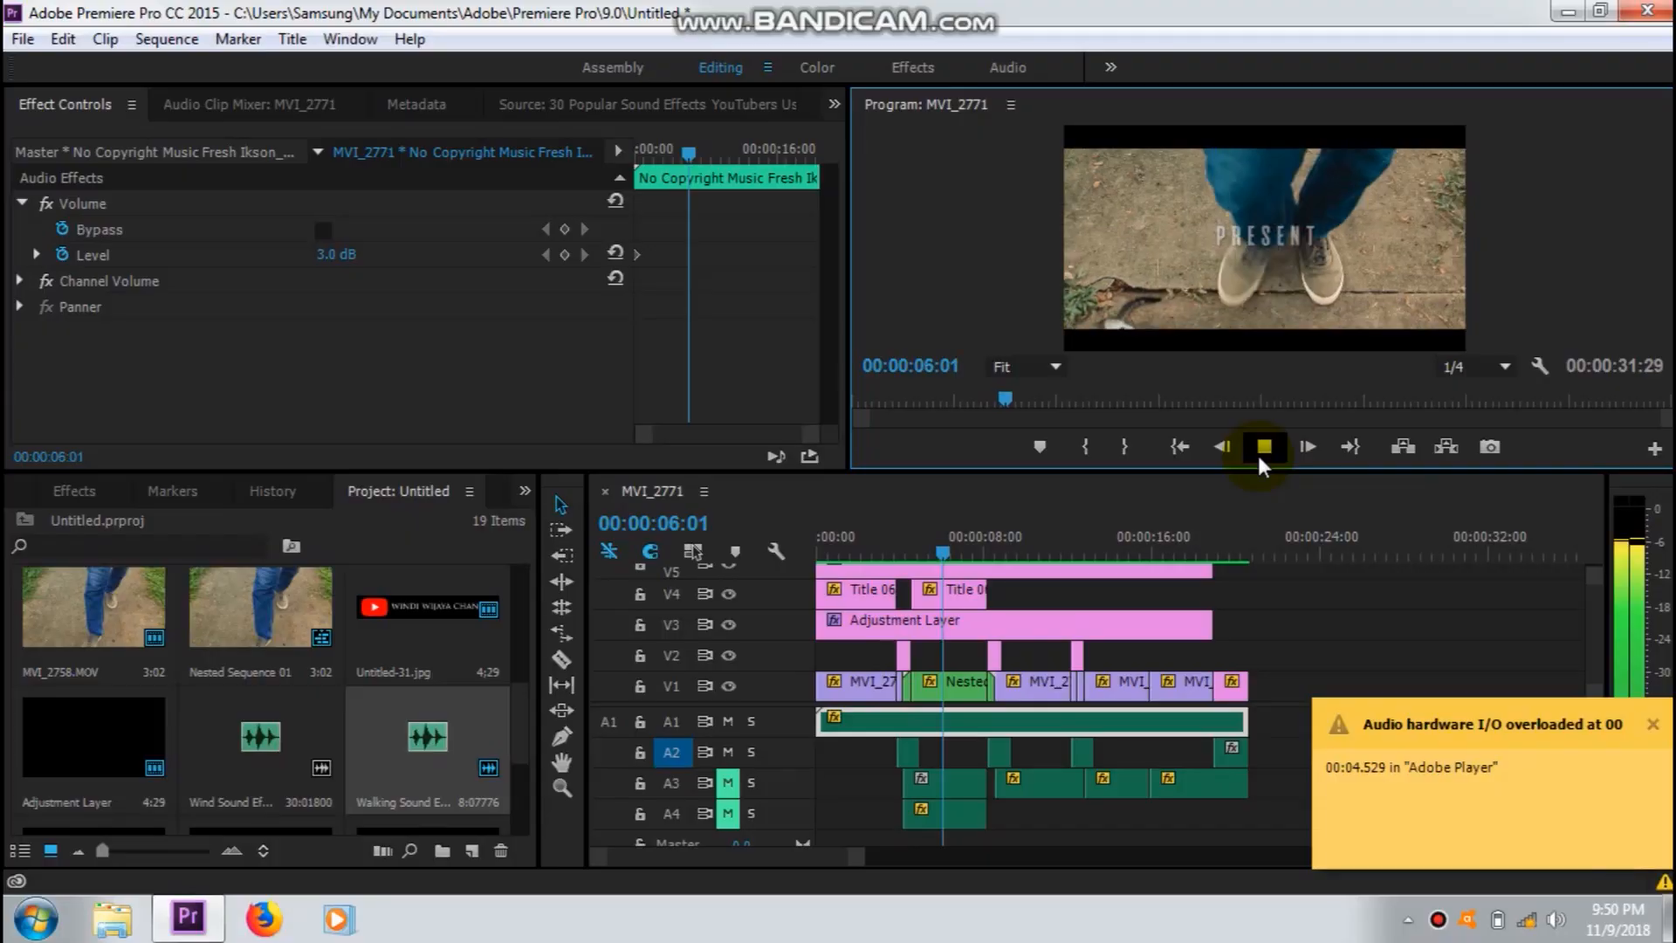
click(1259, 452)
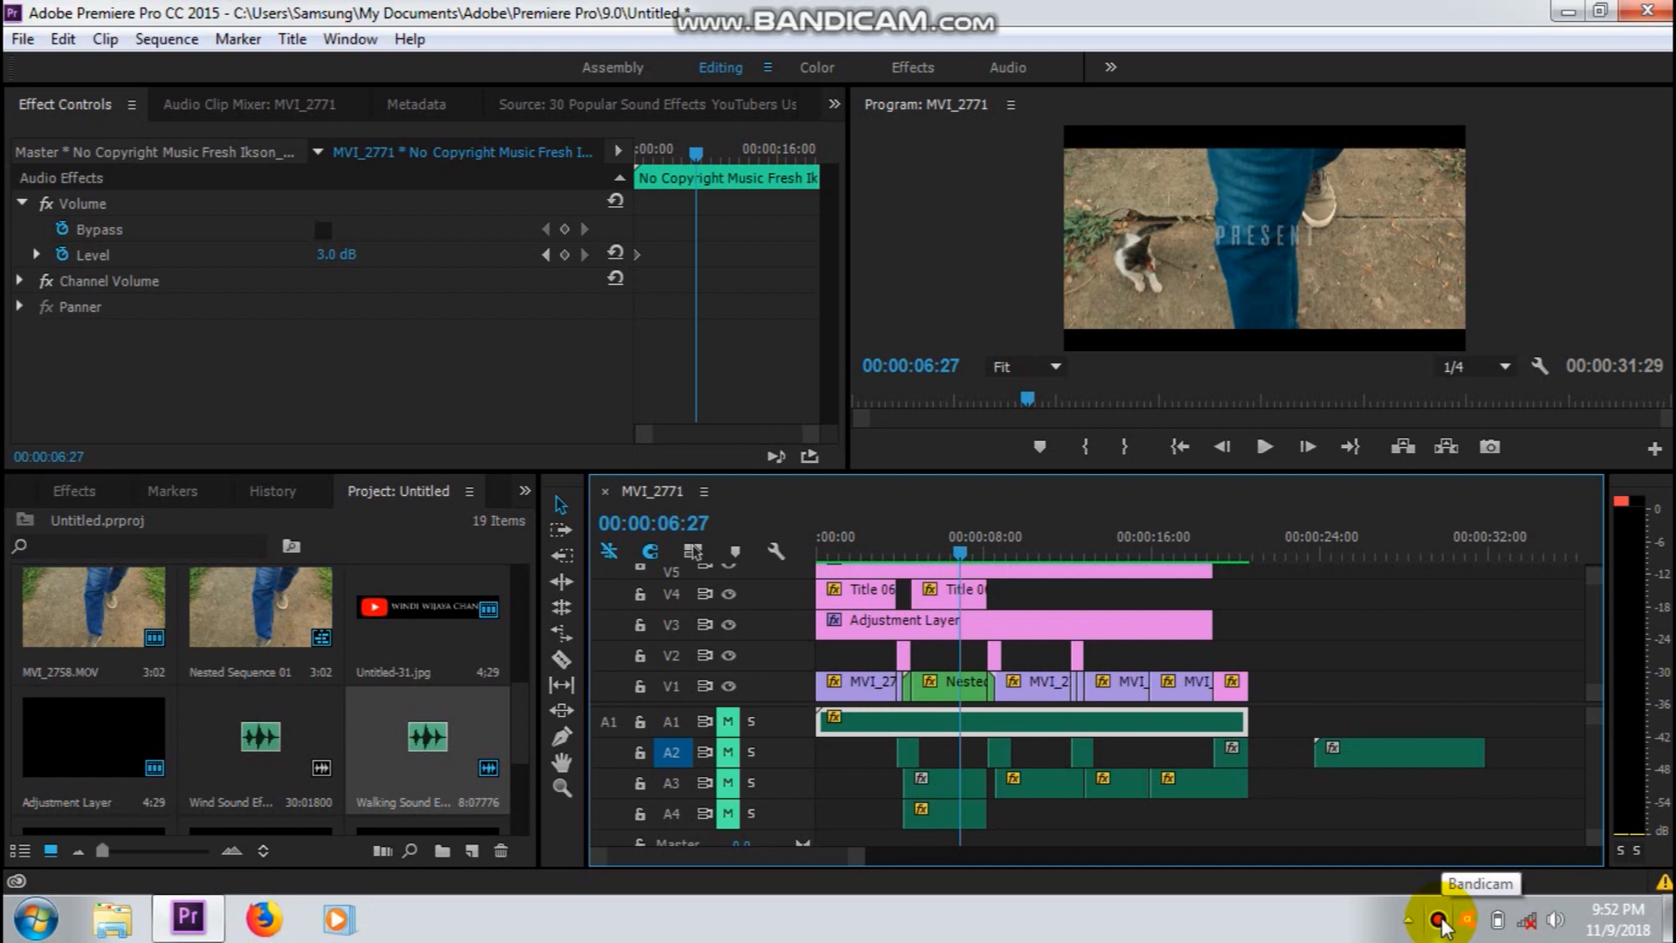
Play the seated talking shot from 00:00:13:01 with all audio tracks muted.
drag(964, 554, 1096, 573)
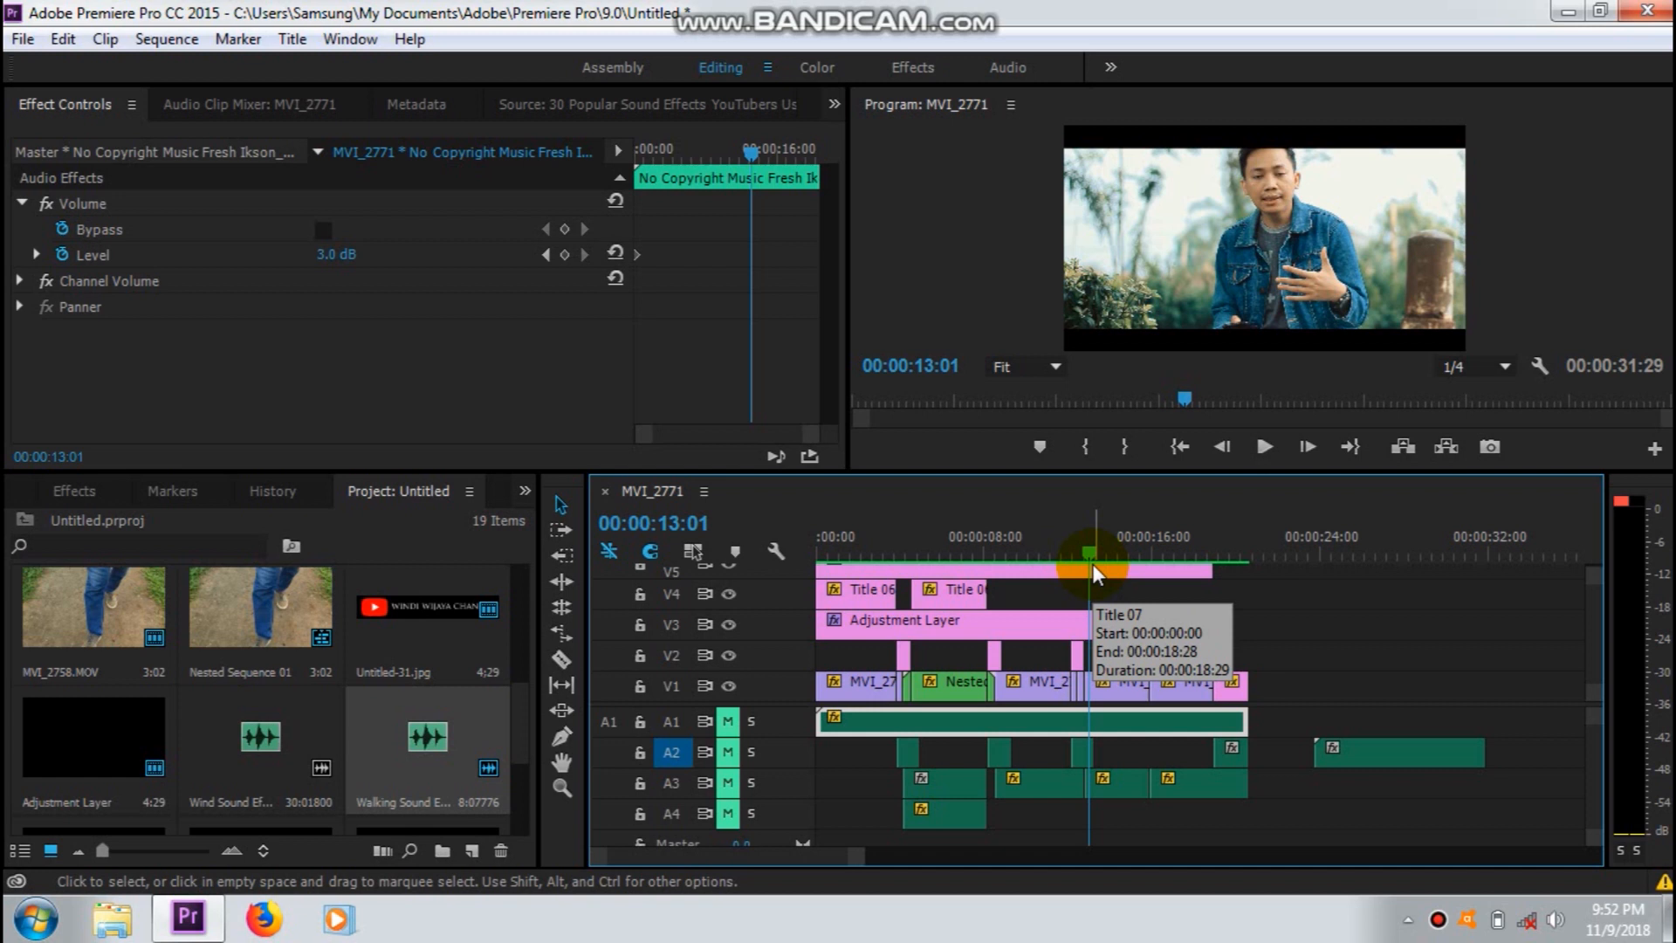
click(1266, 447)
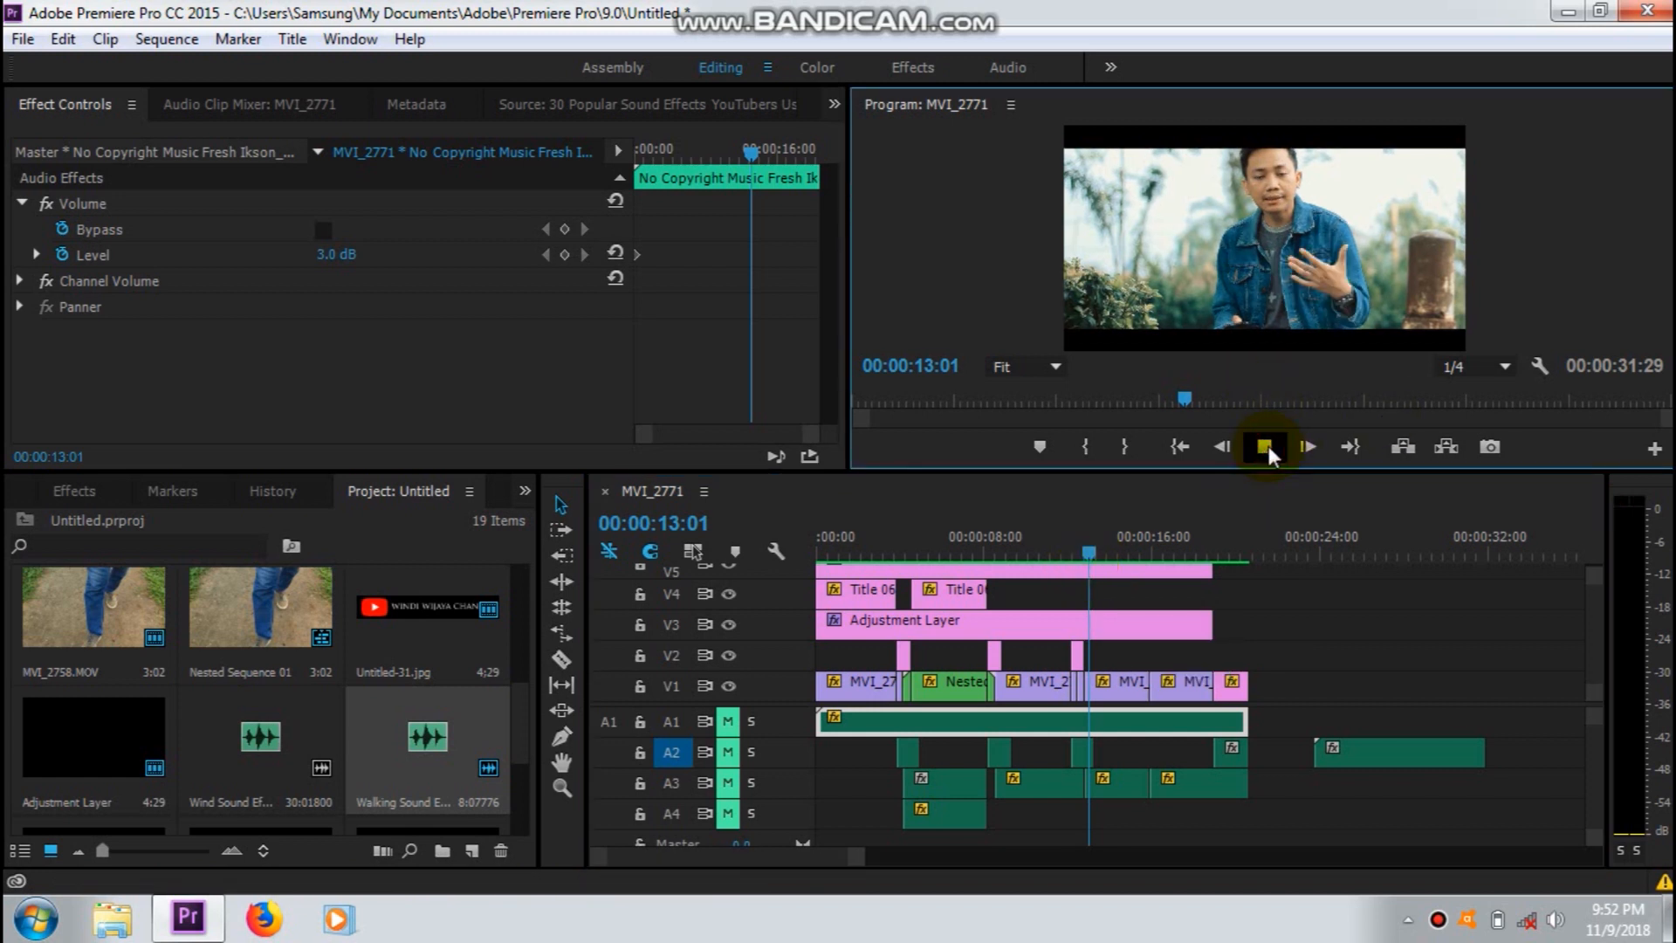
click(1267, 447)
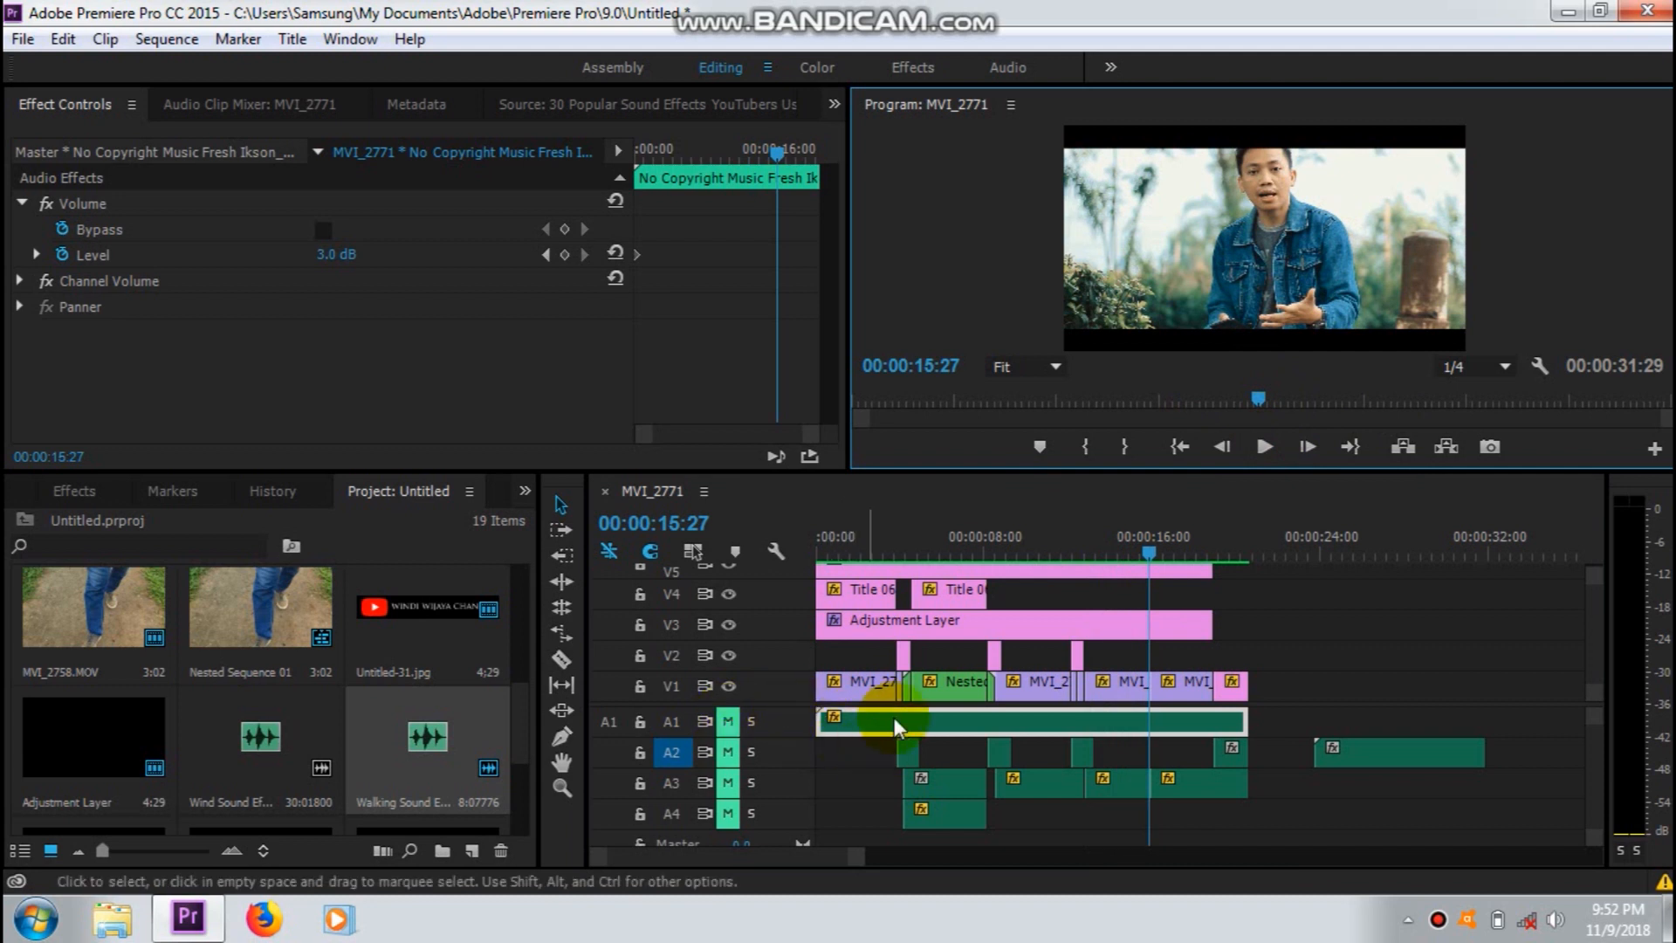
Unmute track A1 and replay the seated talking shot from about 00:00:13 with only the music.
click(729, 751)
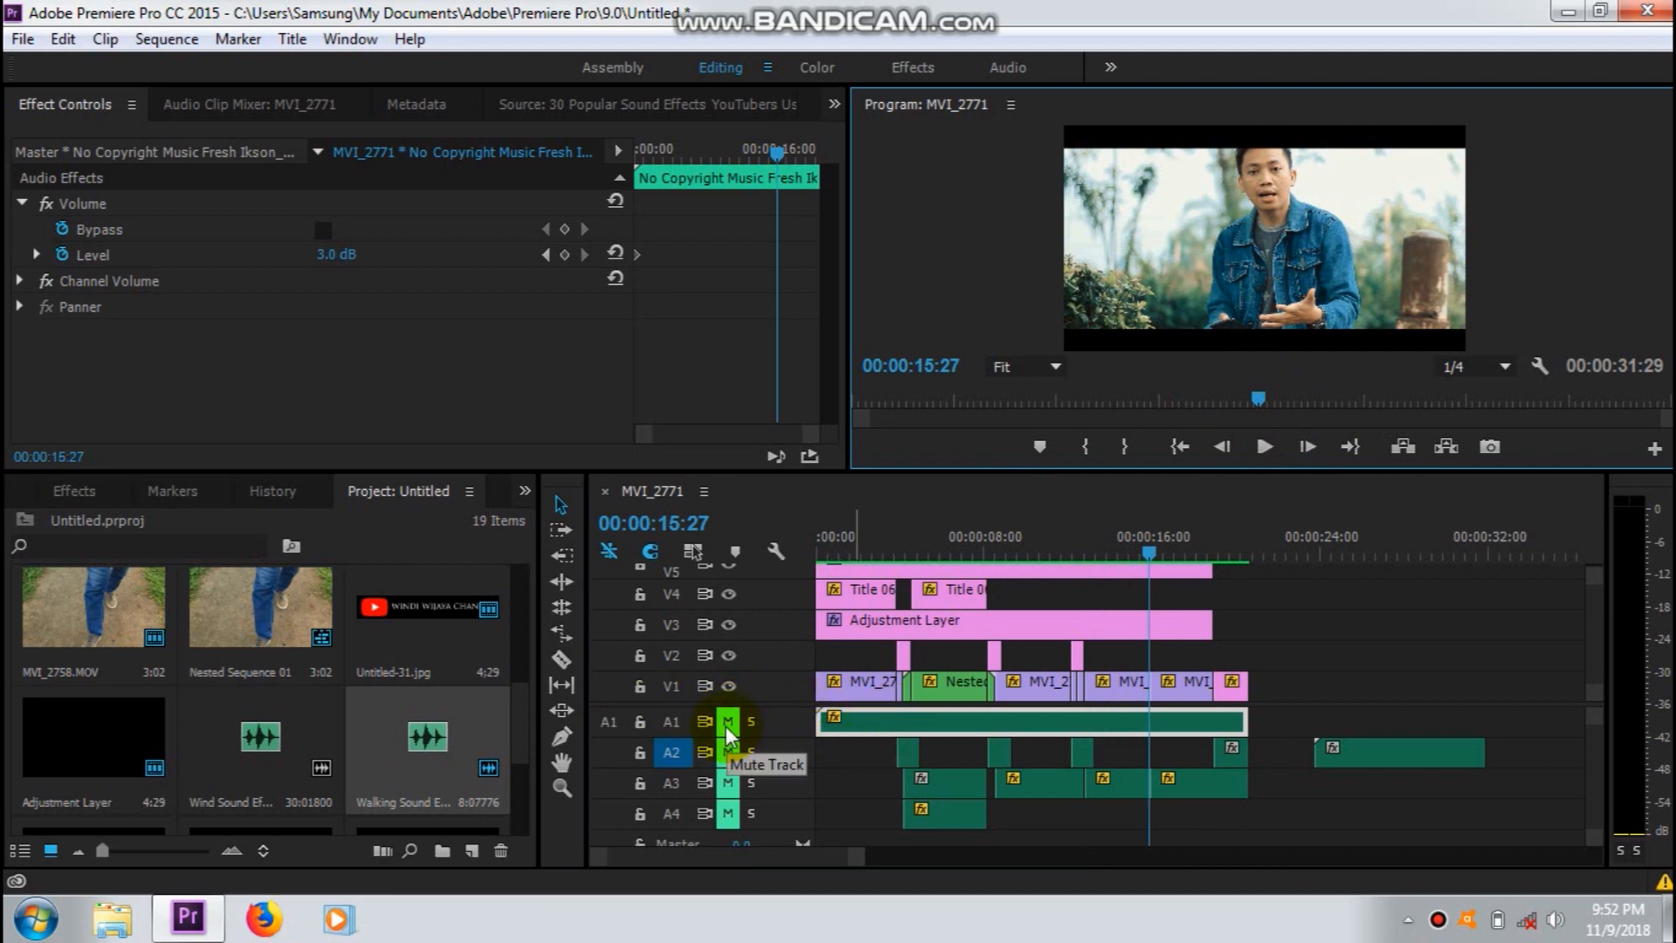
click(726, 724)
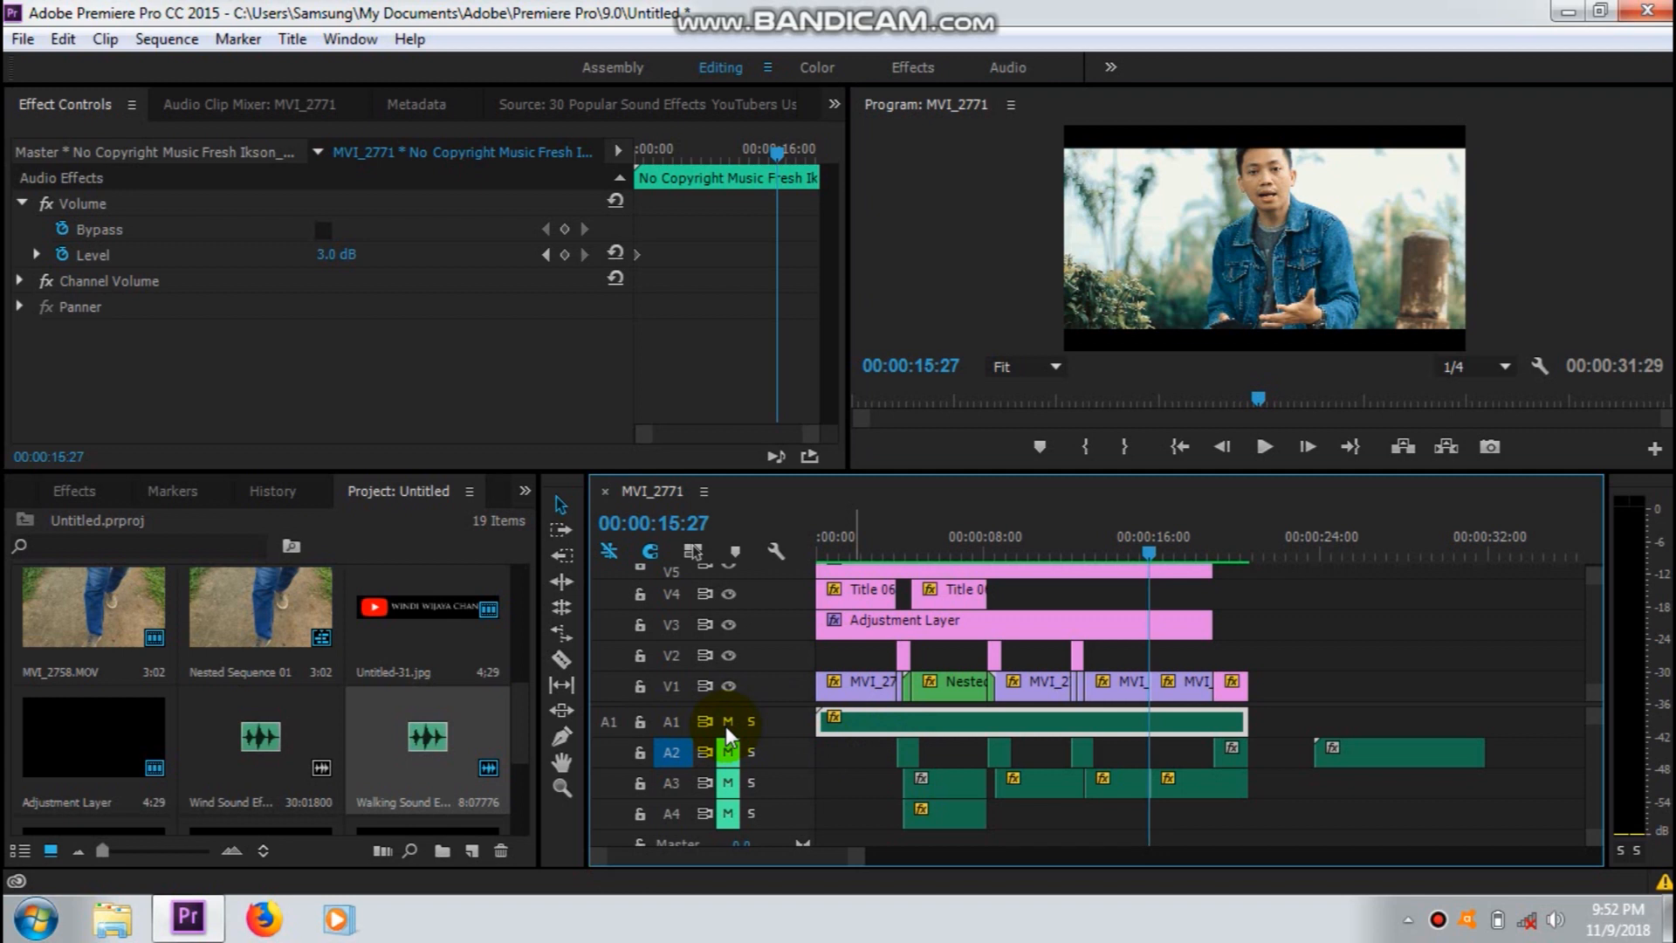
drag(1148, 555, 1084, 559)
click(1259, 449)
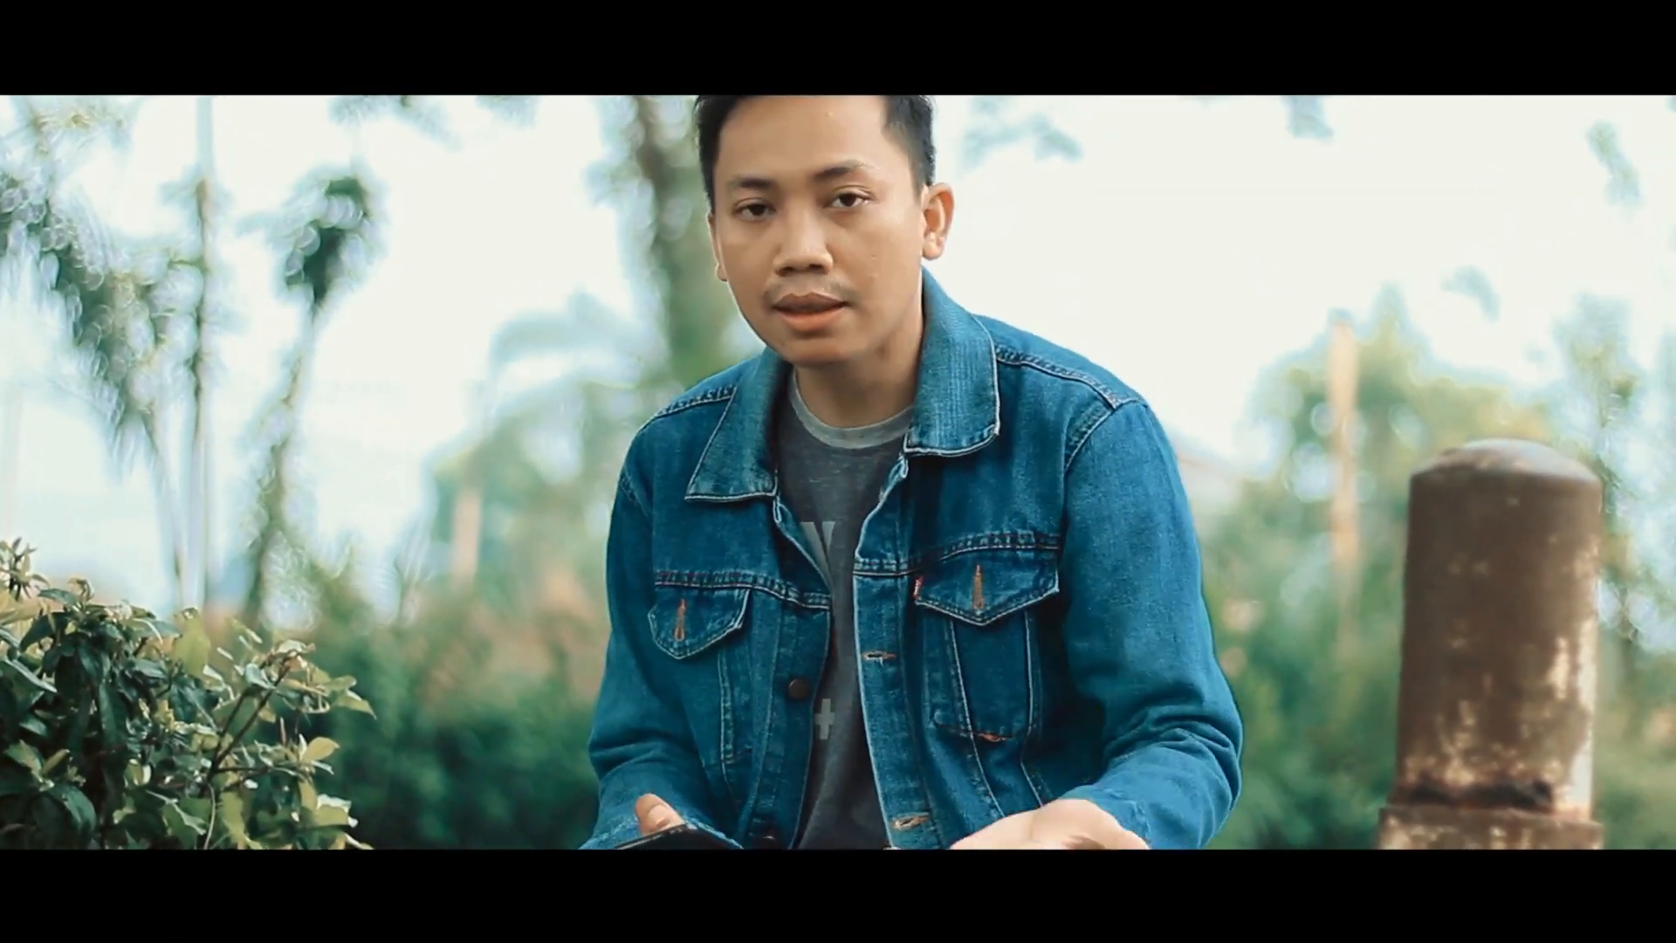
click(1258, 454)
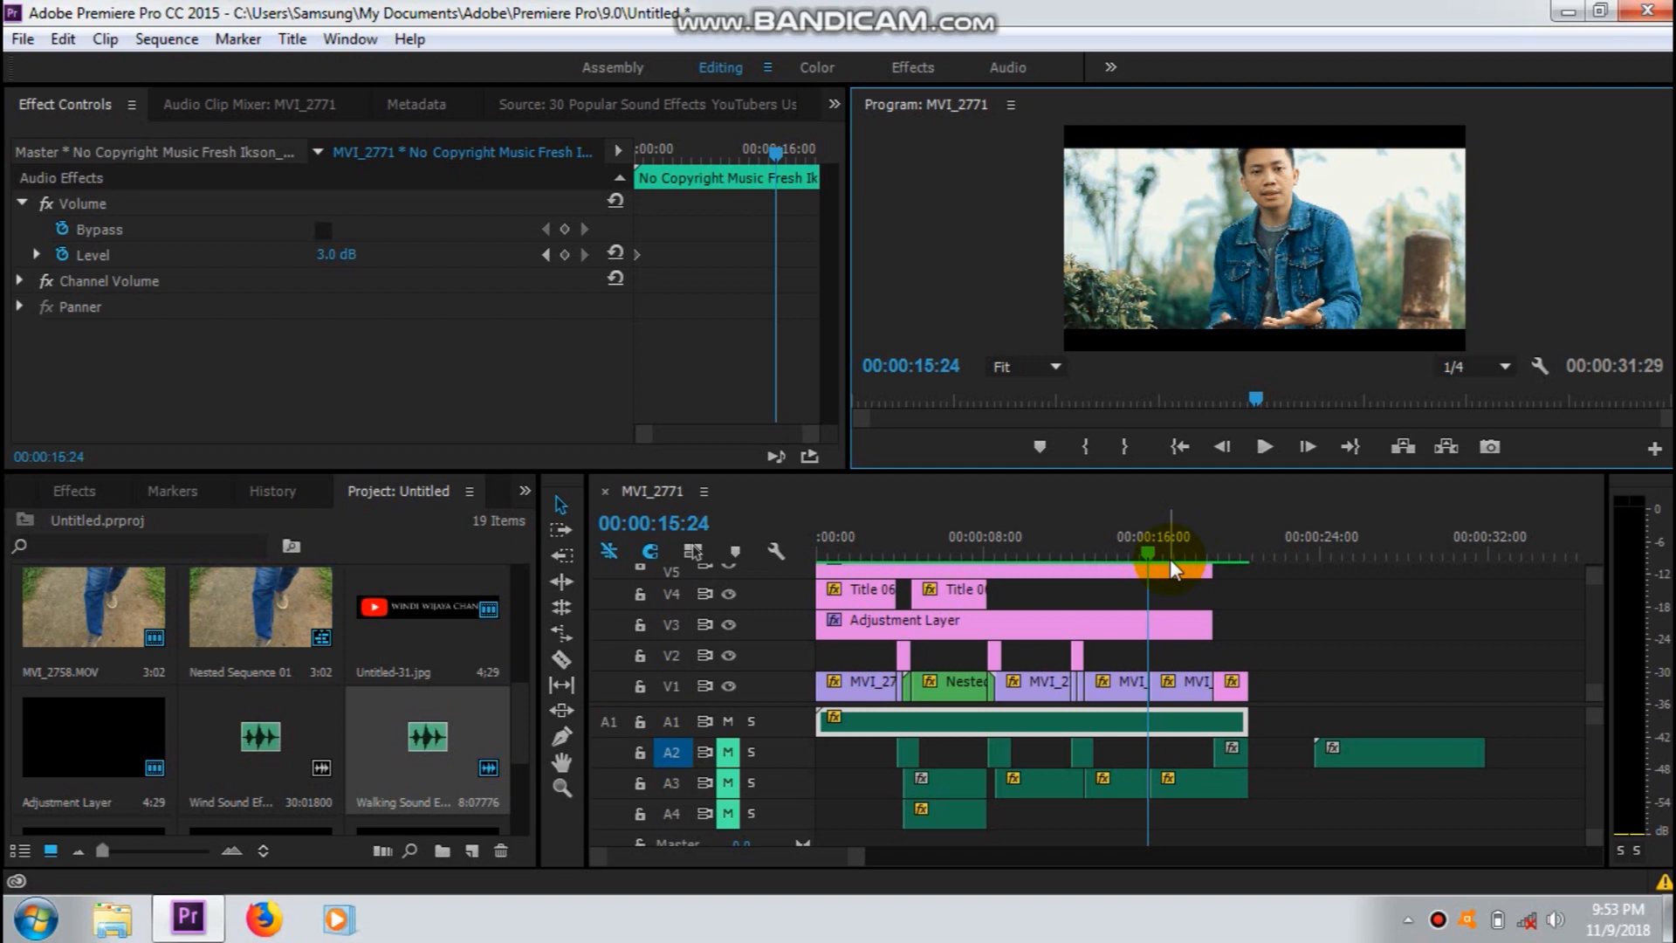
Play the seated talking shot from 00:00:13:00 with tracks A1 and A3 unmuted.
drag(1152, 549, 1092, 580)
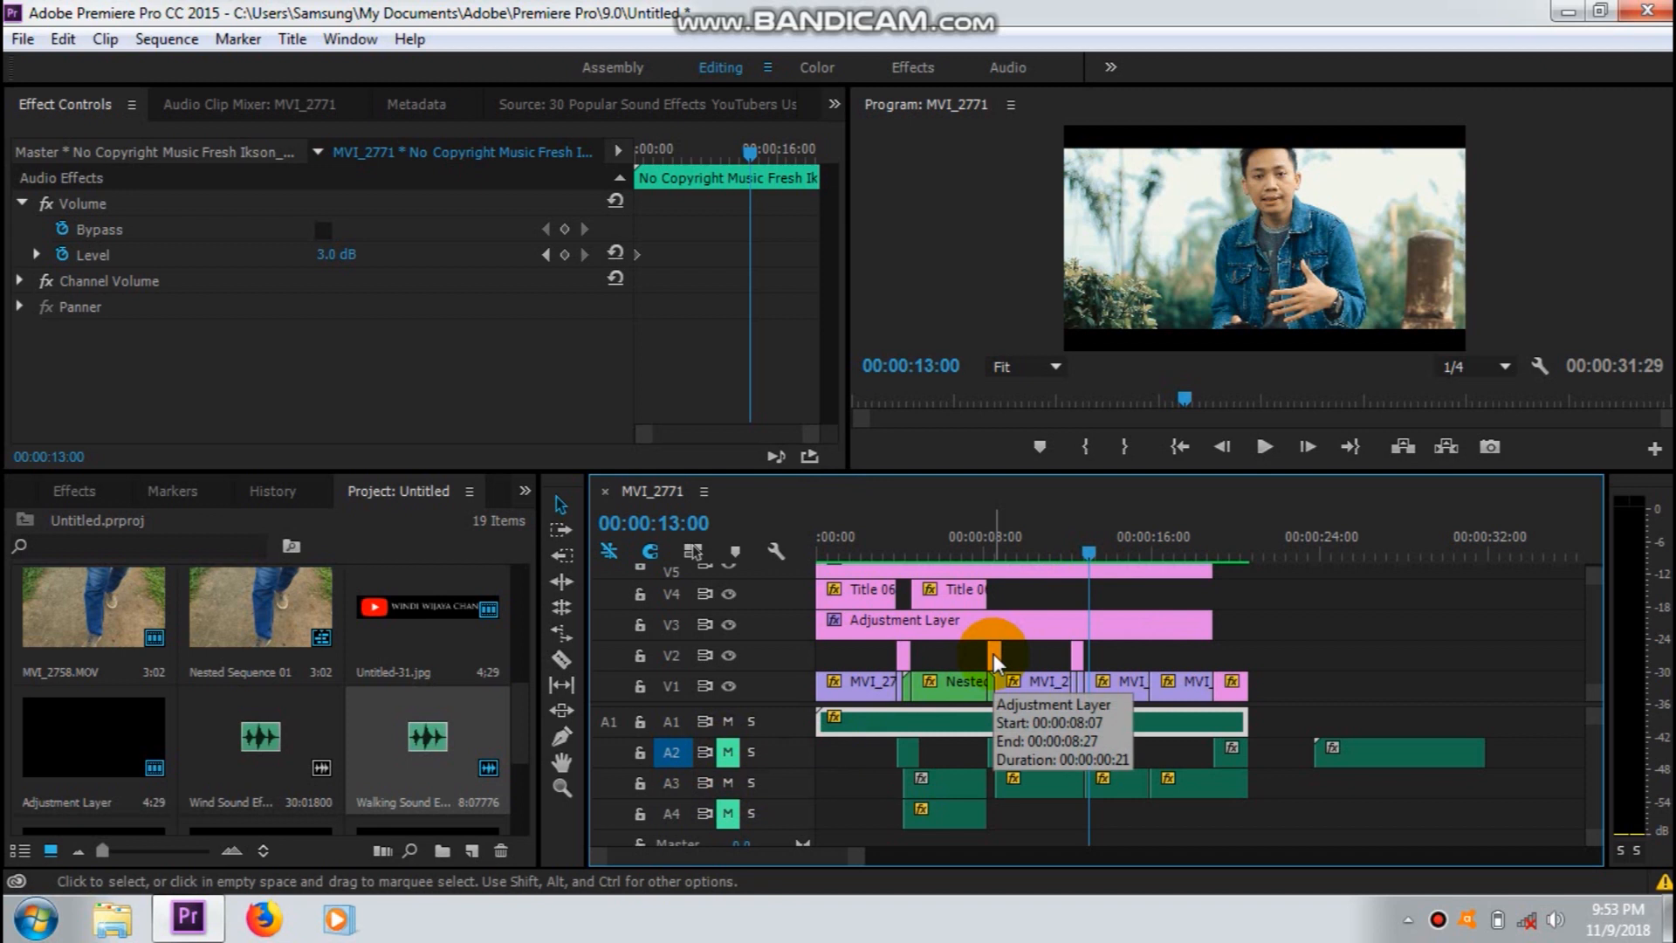
click(1266, 450)
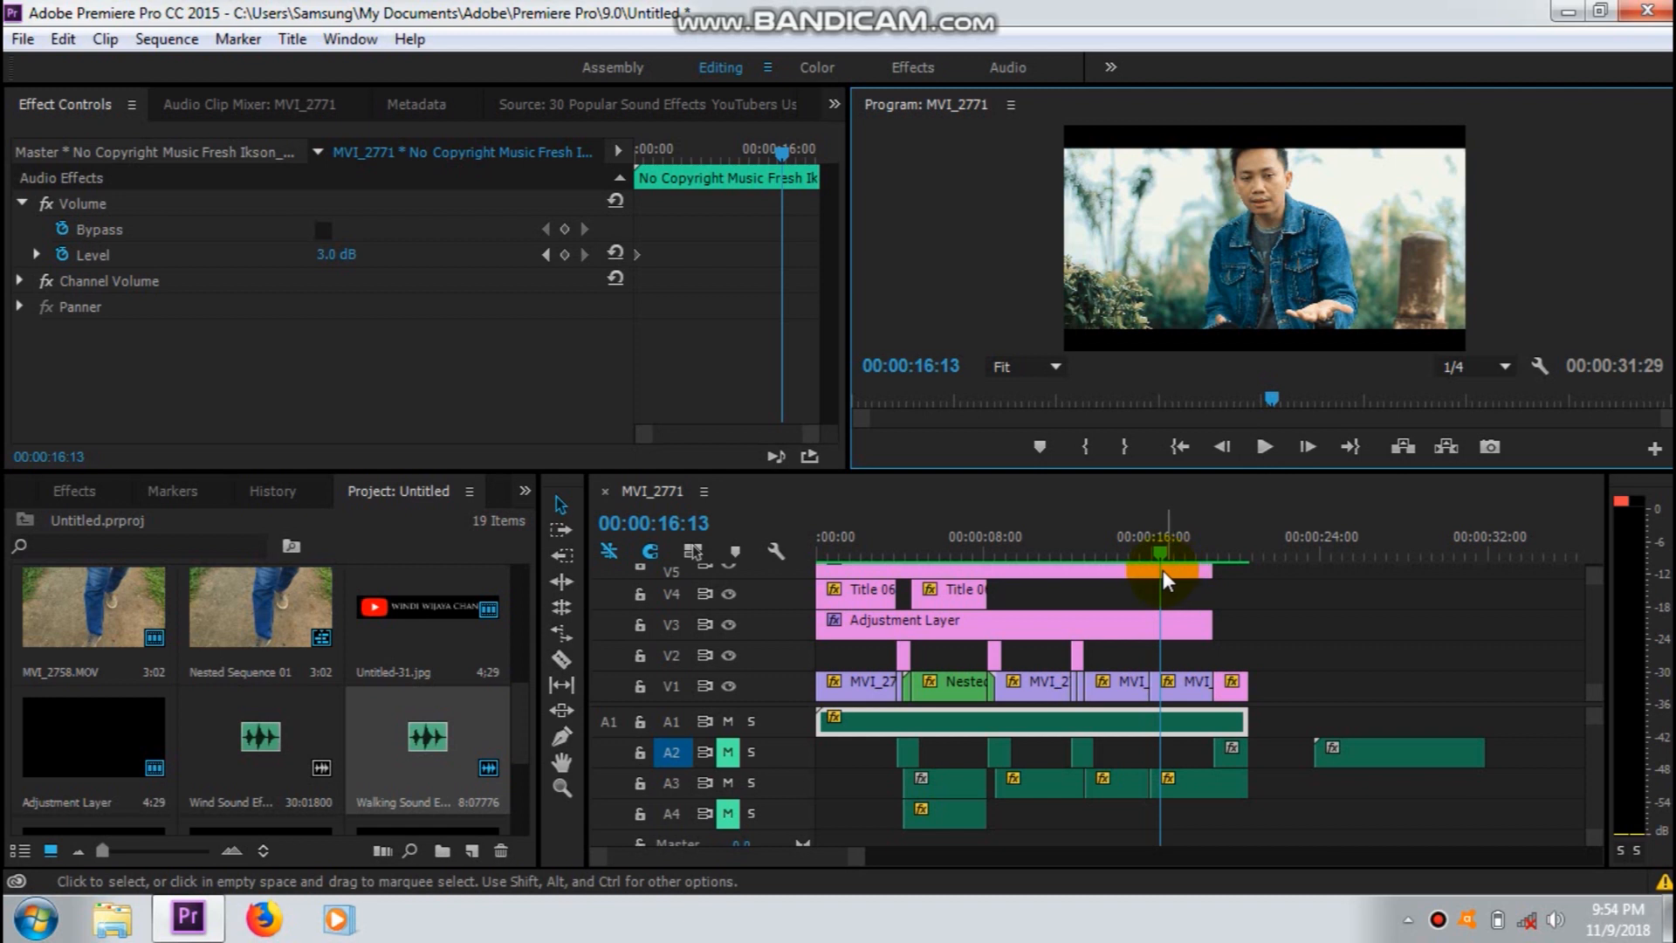
Unmute track A2, mute the music on track A1, and play the standing shot from 00:00:09:12 to hear the sound effects alone.
drag(1162, 557, 1021, 573)
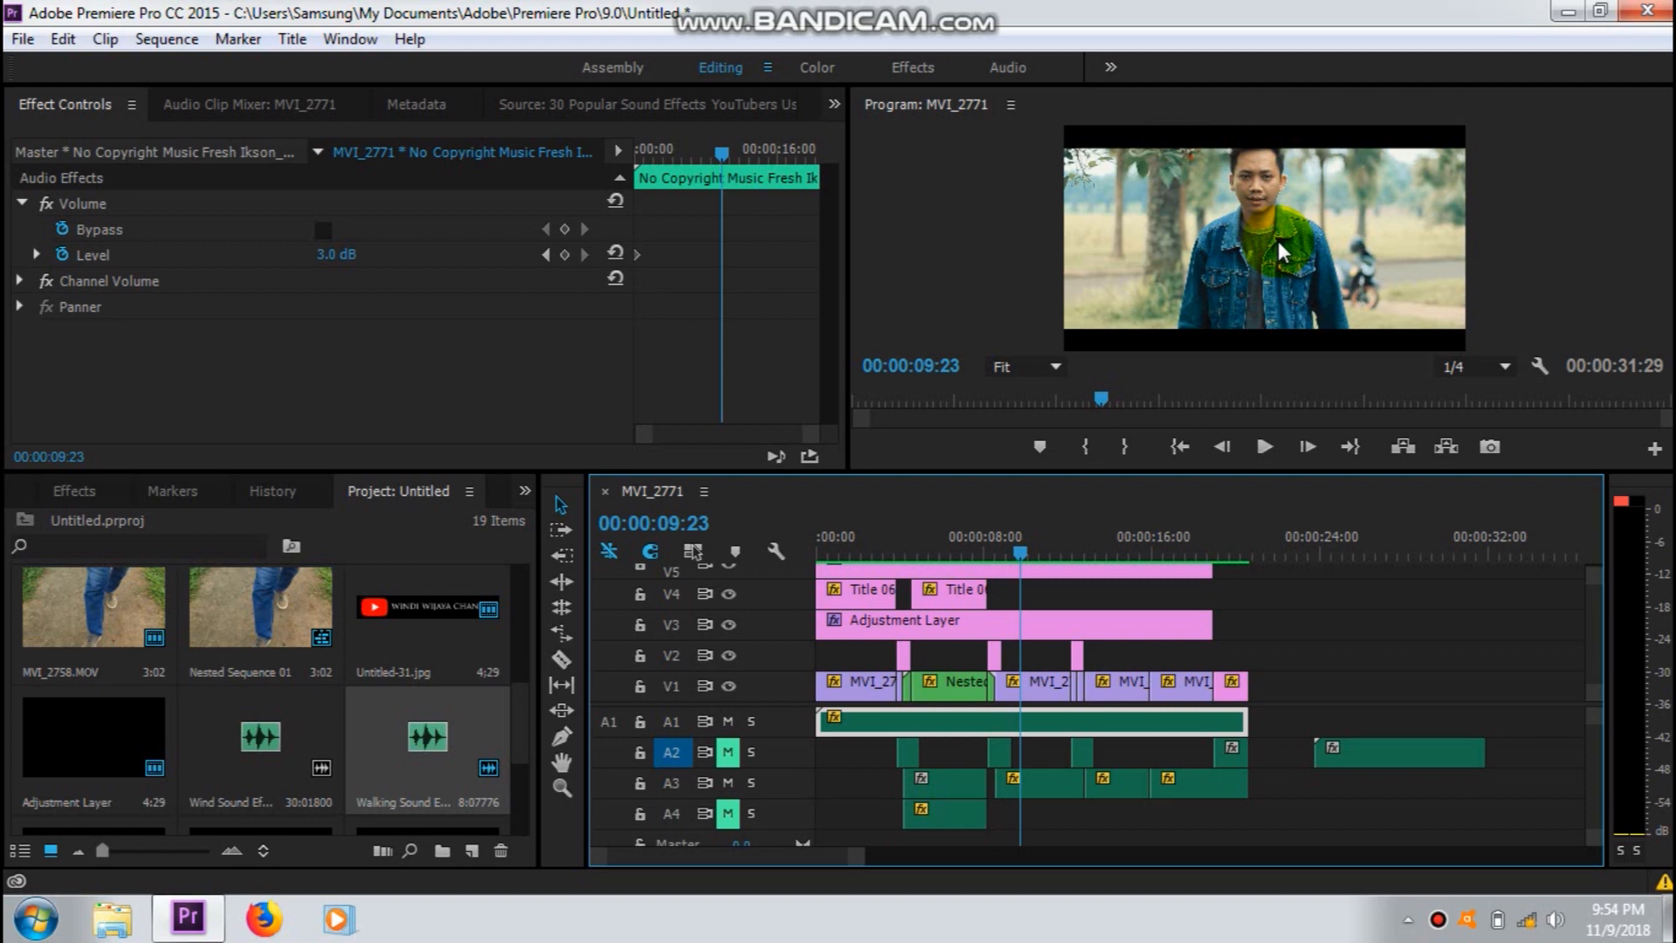
drag(1028, 560, 1018, 559)
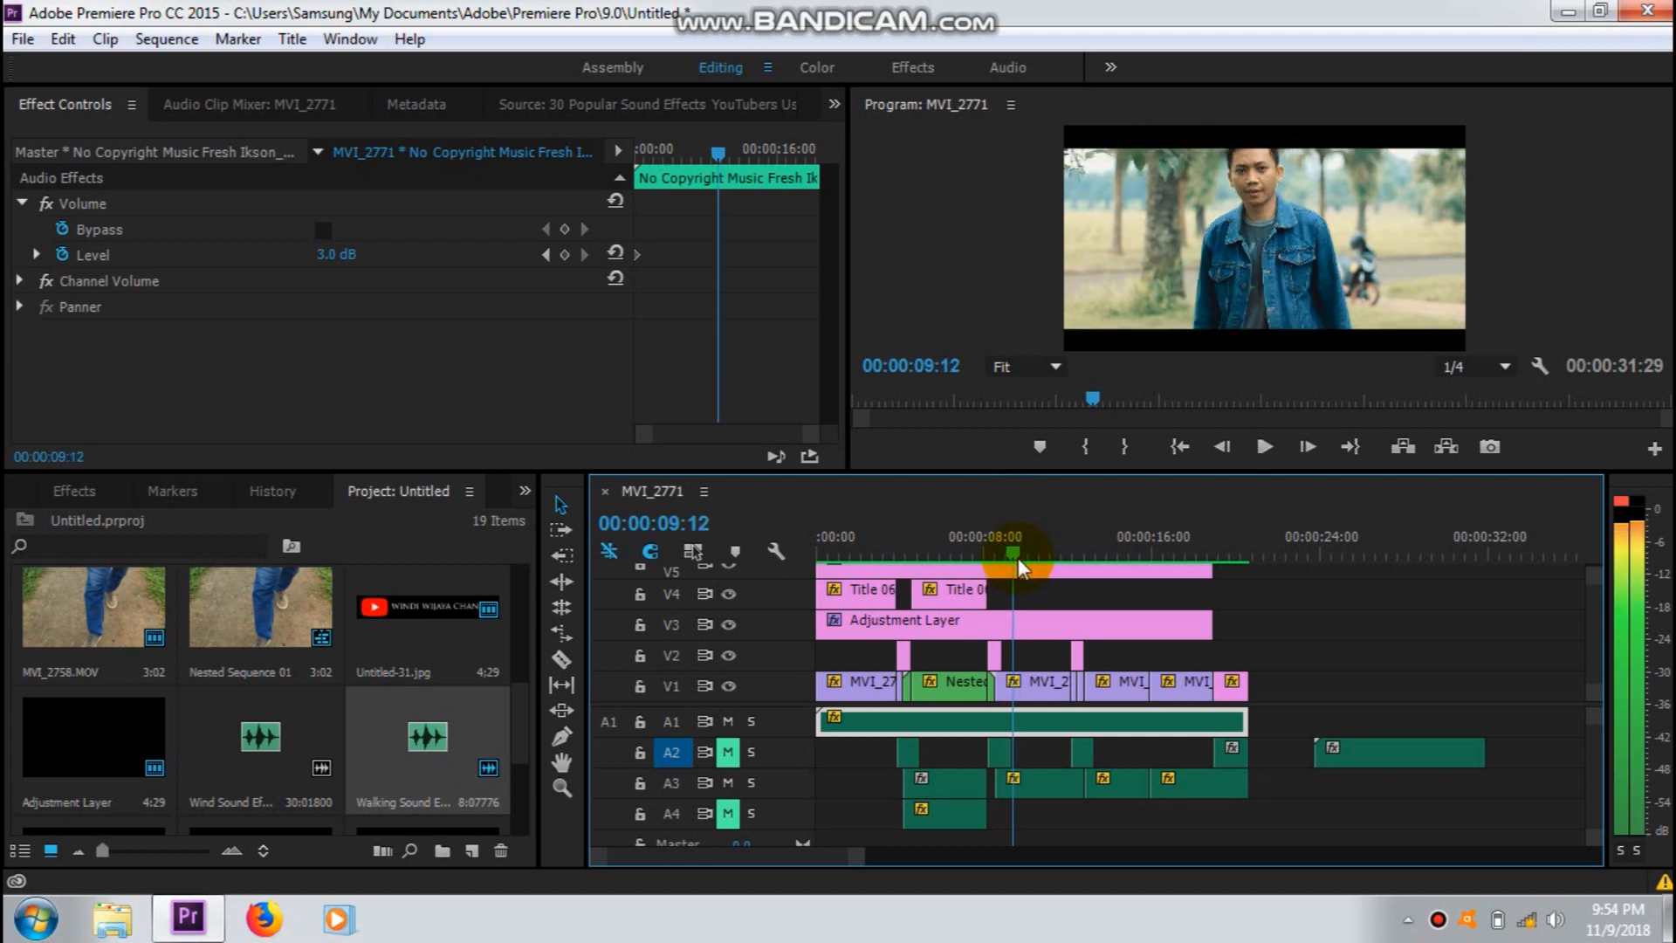
click(727, 754)
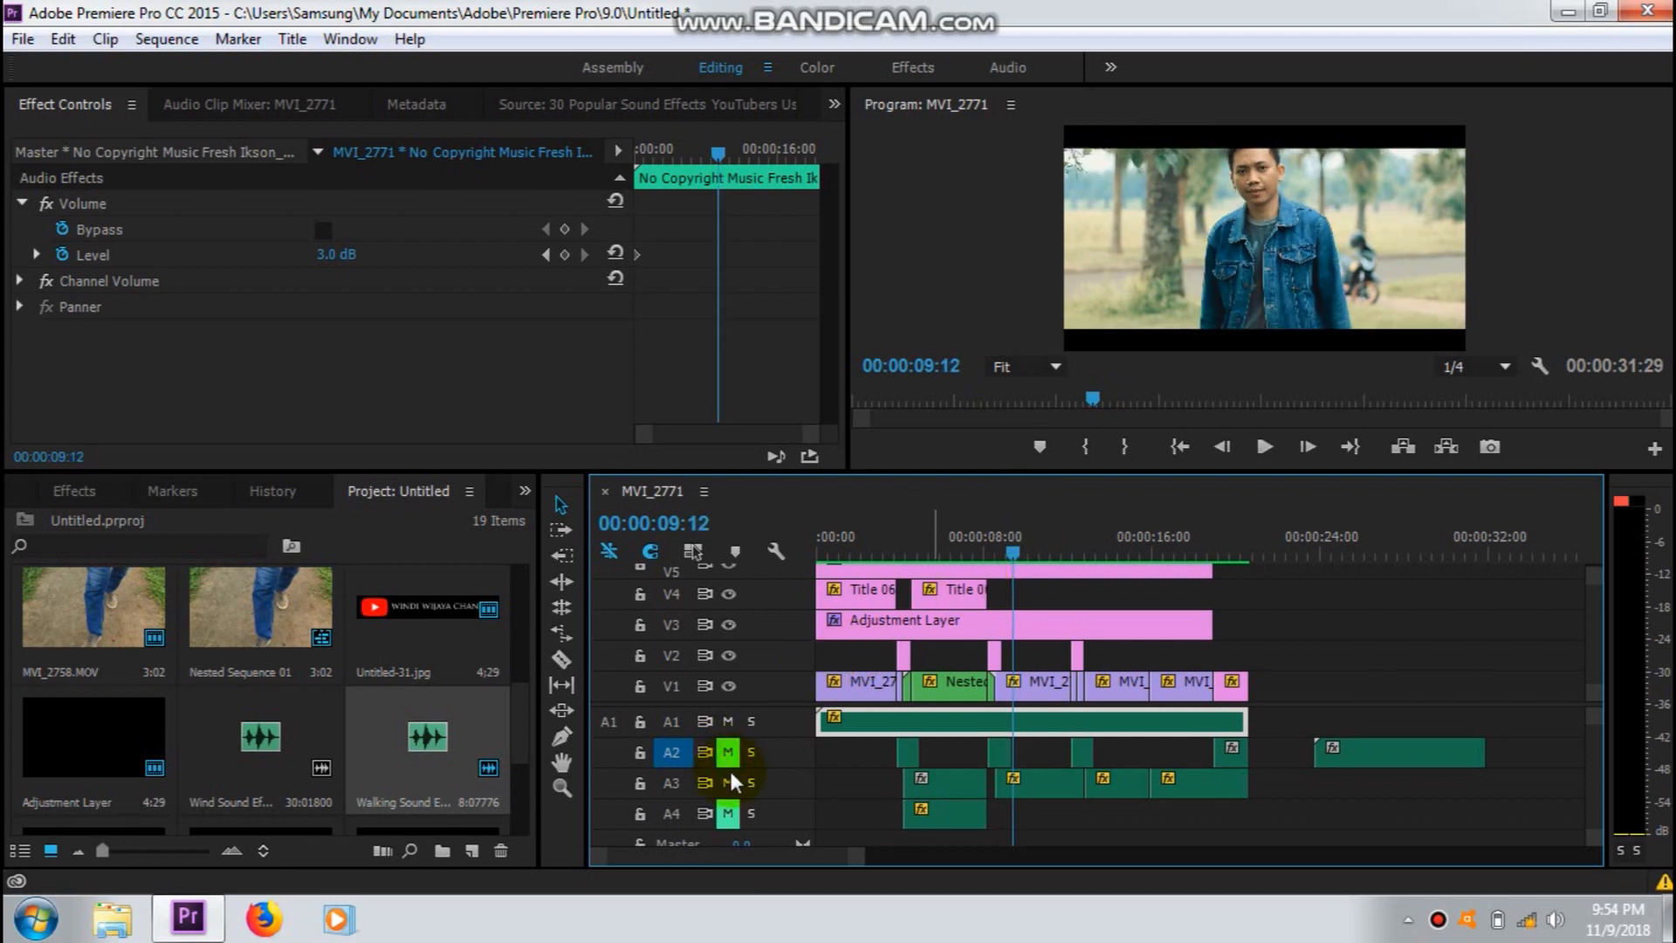
click(726, 722)
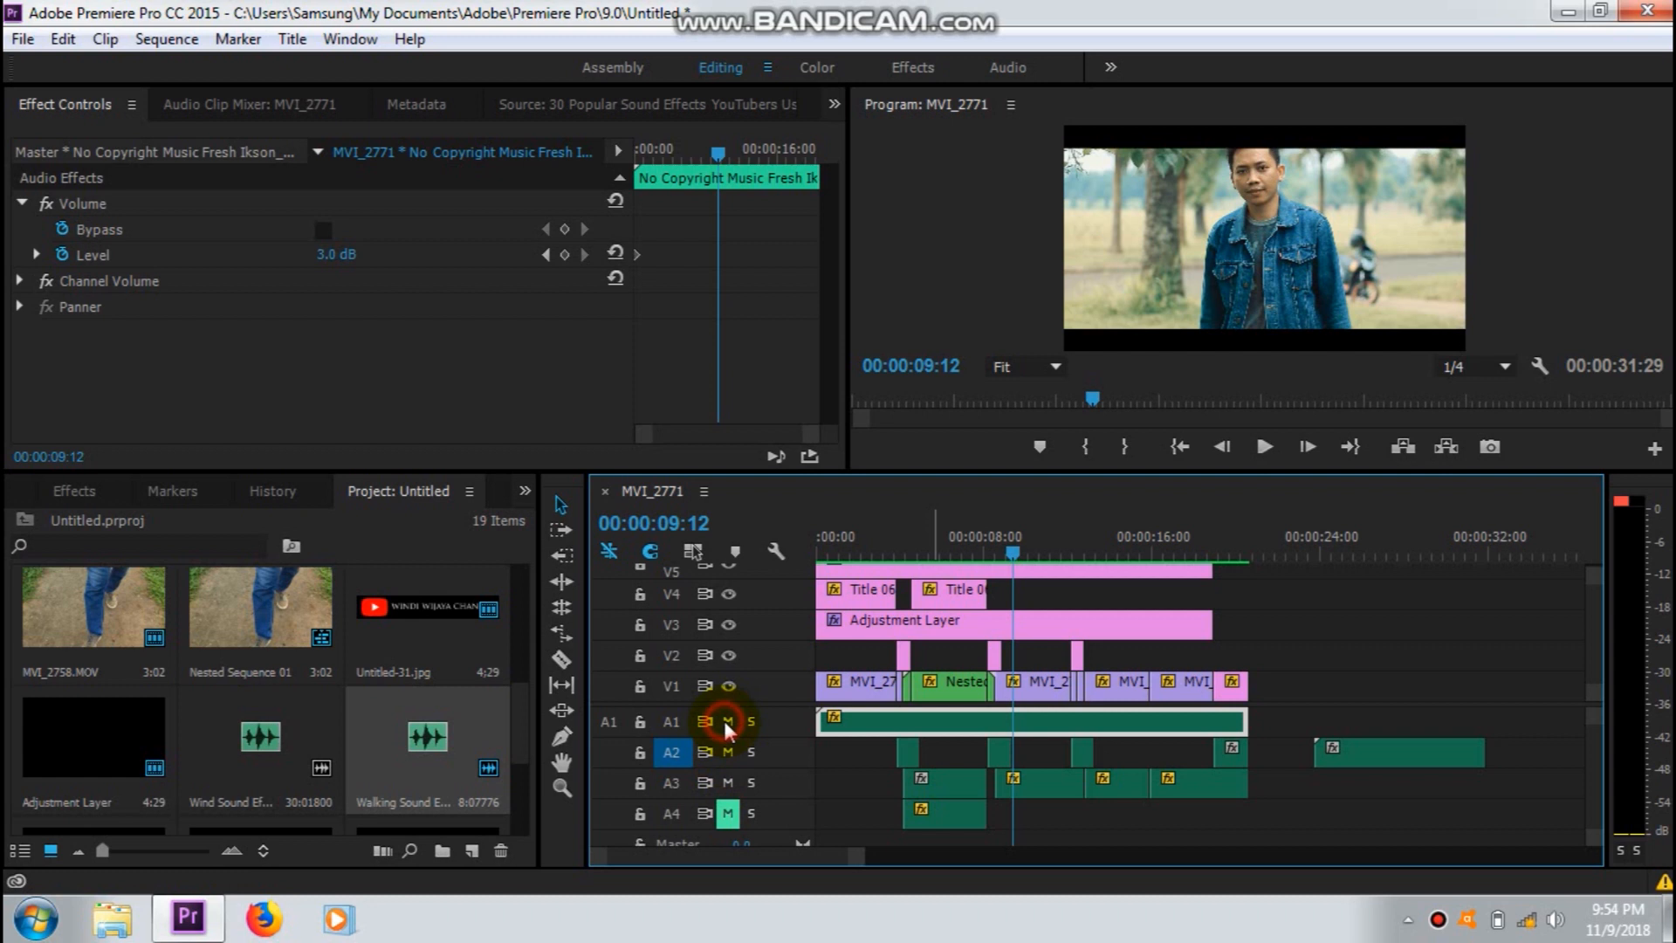
click(1266, 448)
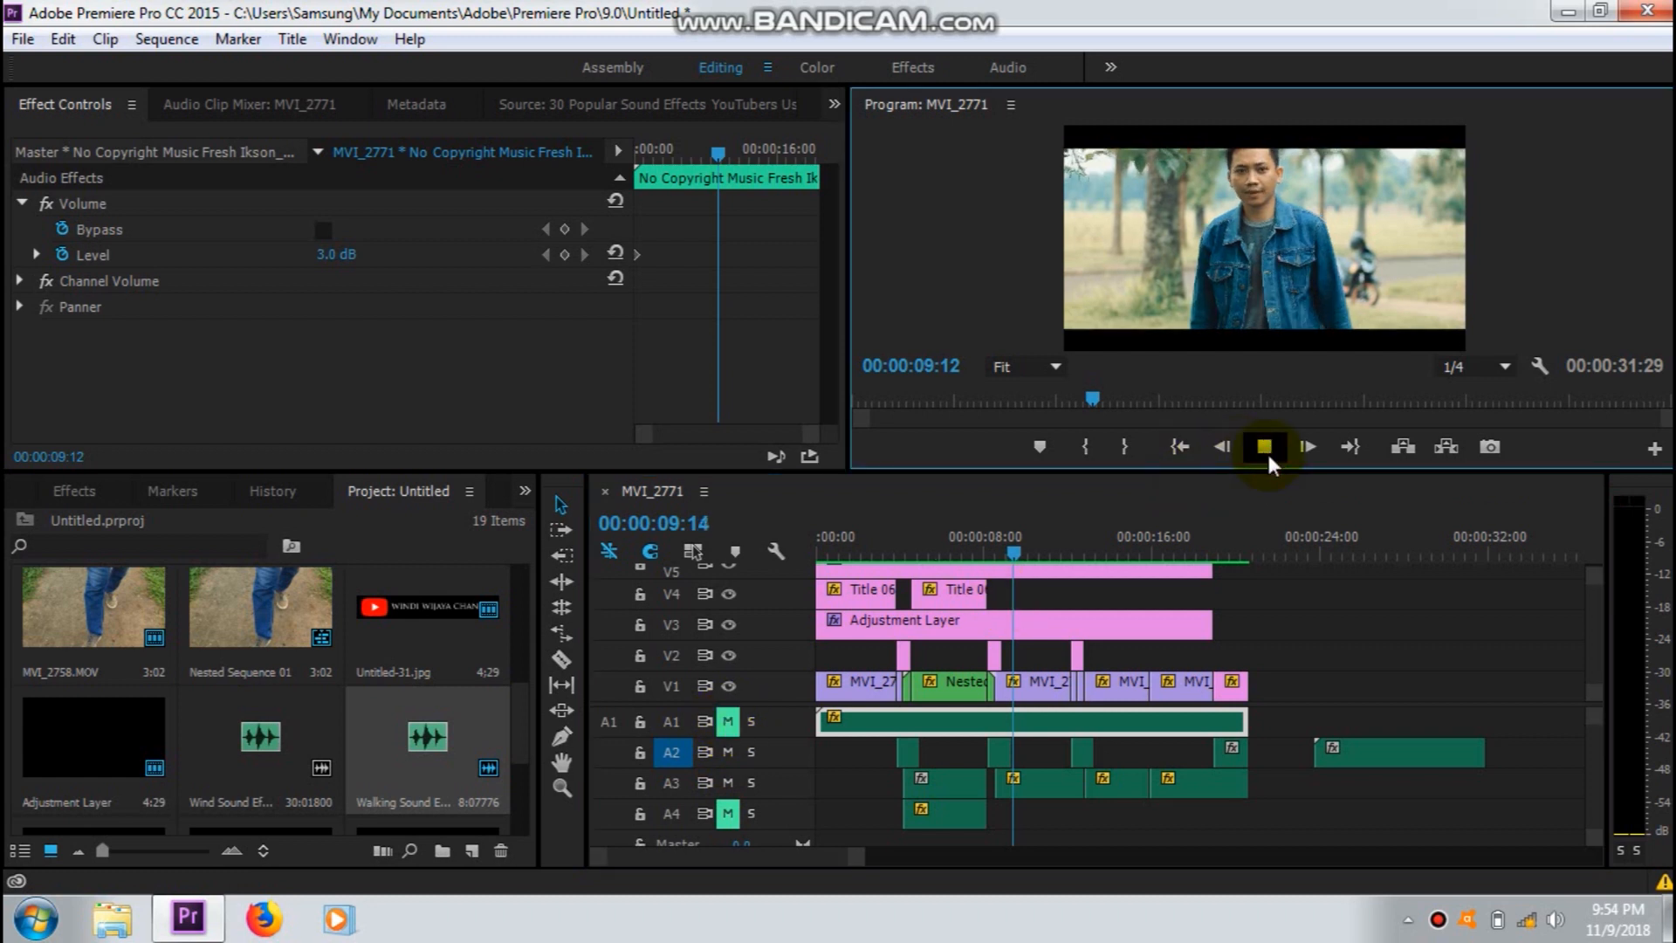
click(1266, 449)
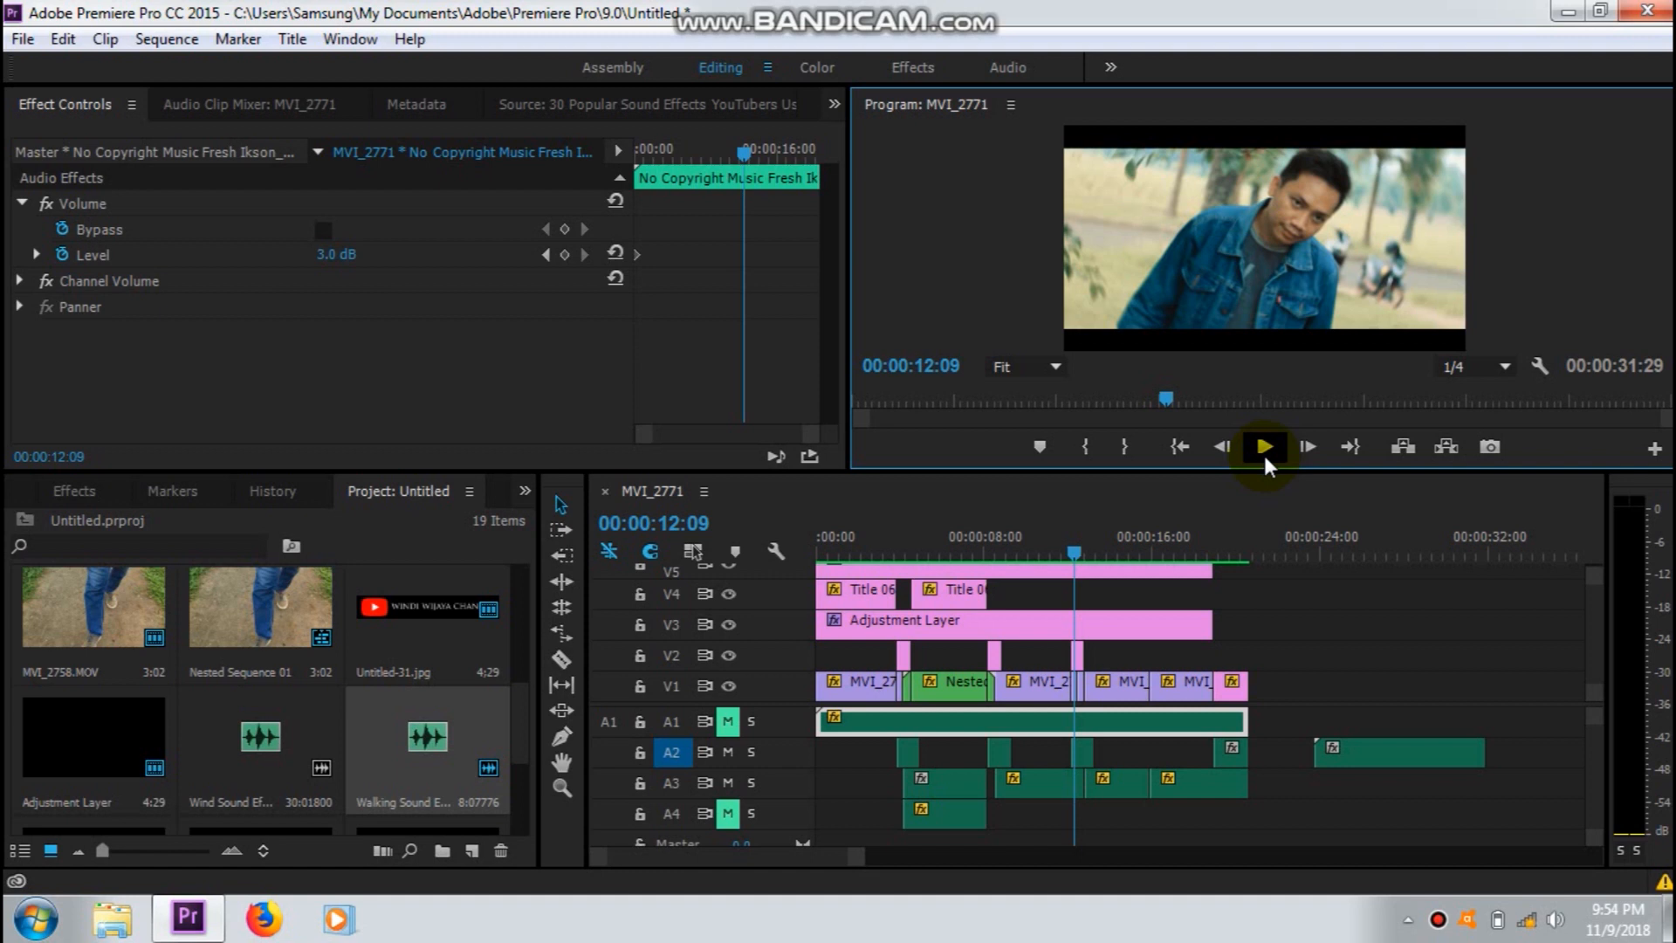
Play the standing shot from 00:00:08:20 with only track A3 audible, and dismiss the playback warning.
click(1073, 554)
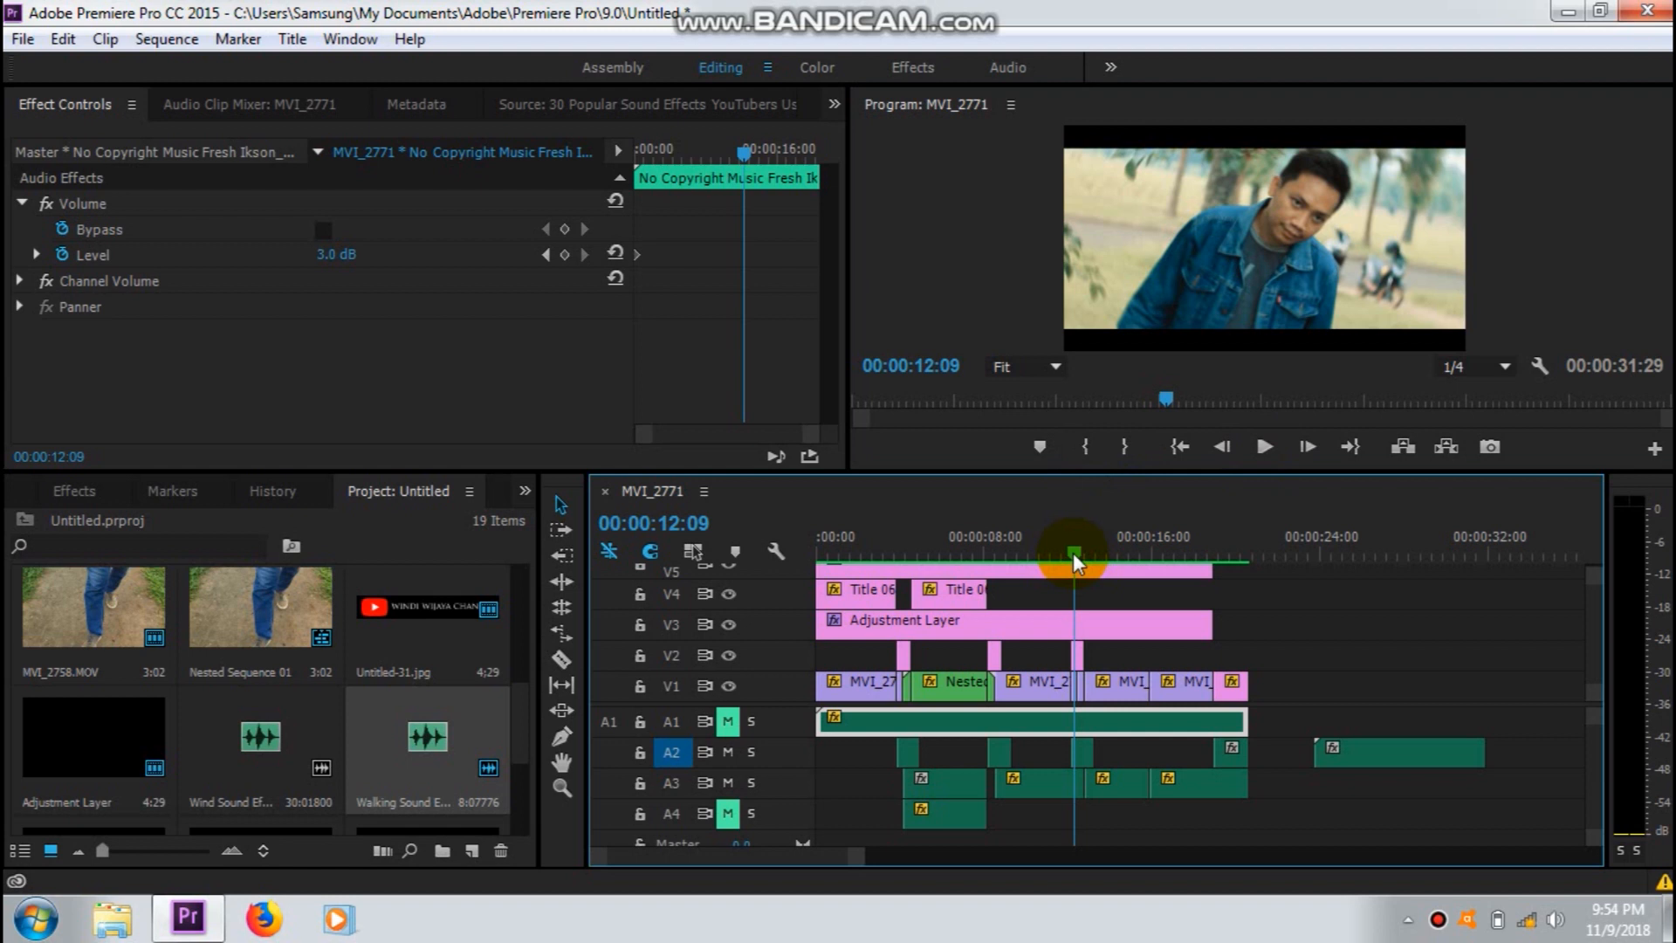
drag(1073, 559, 999, 564)
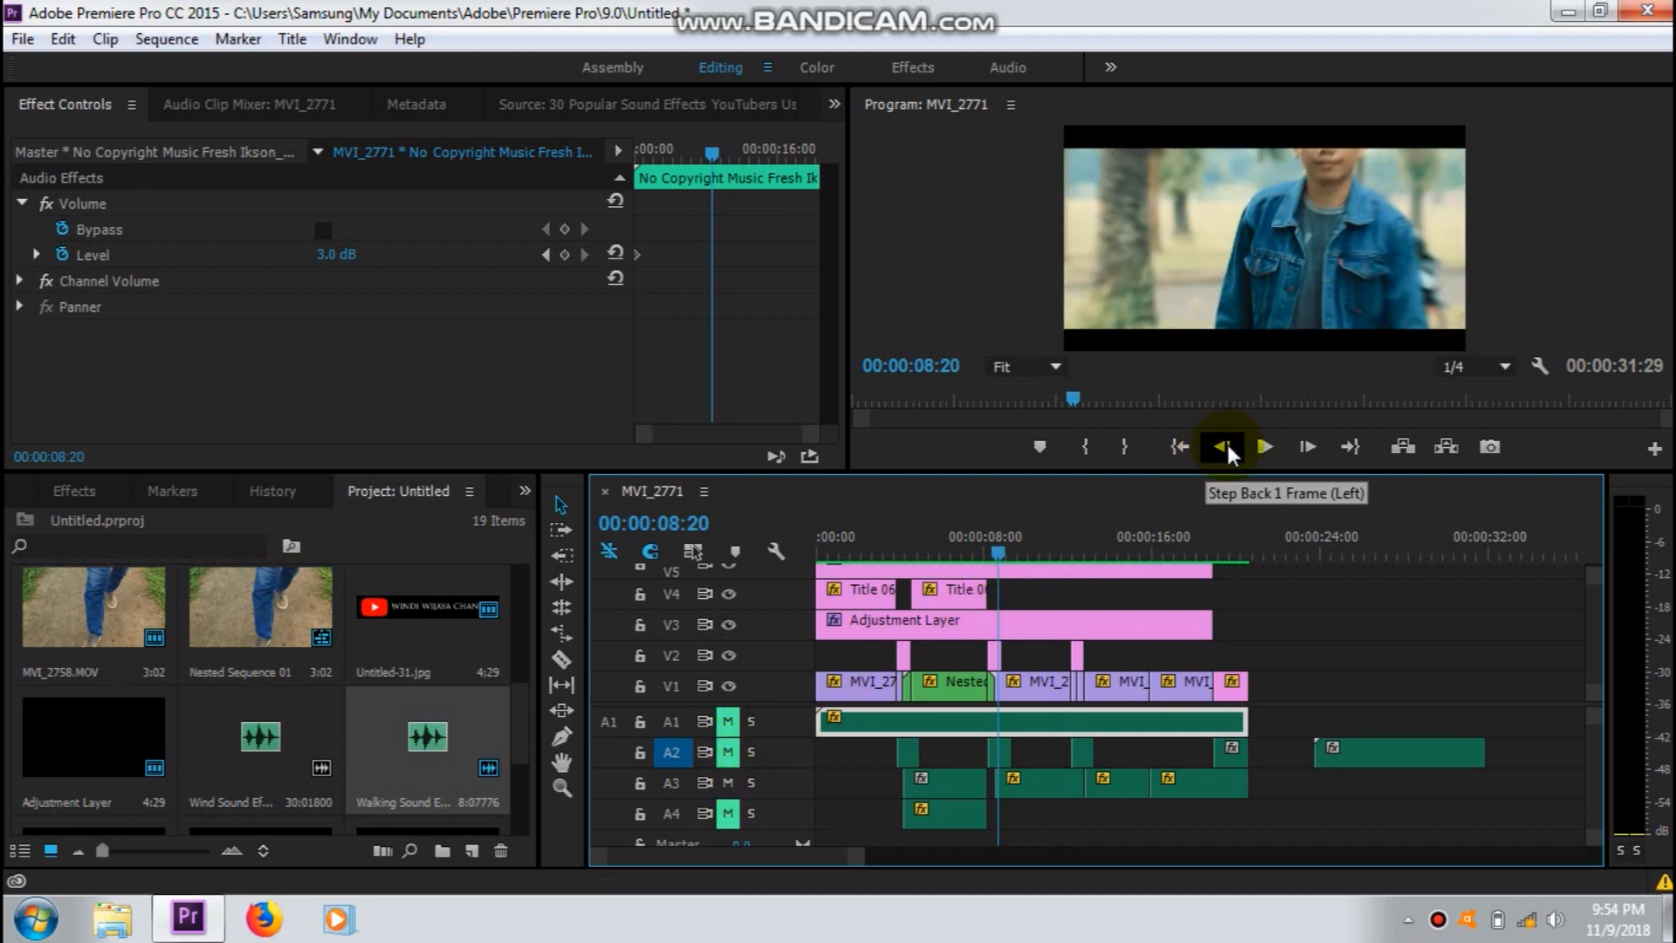
click(1268, 450)
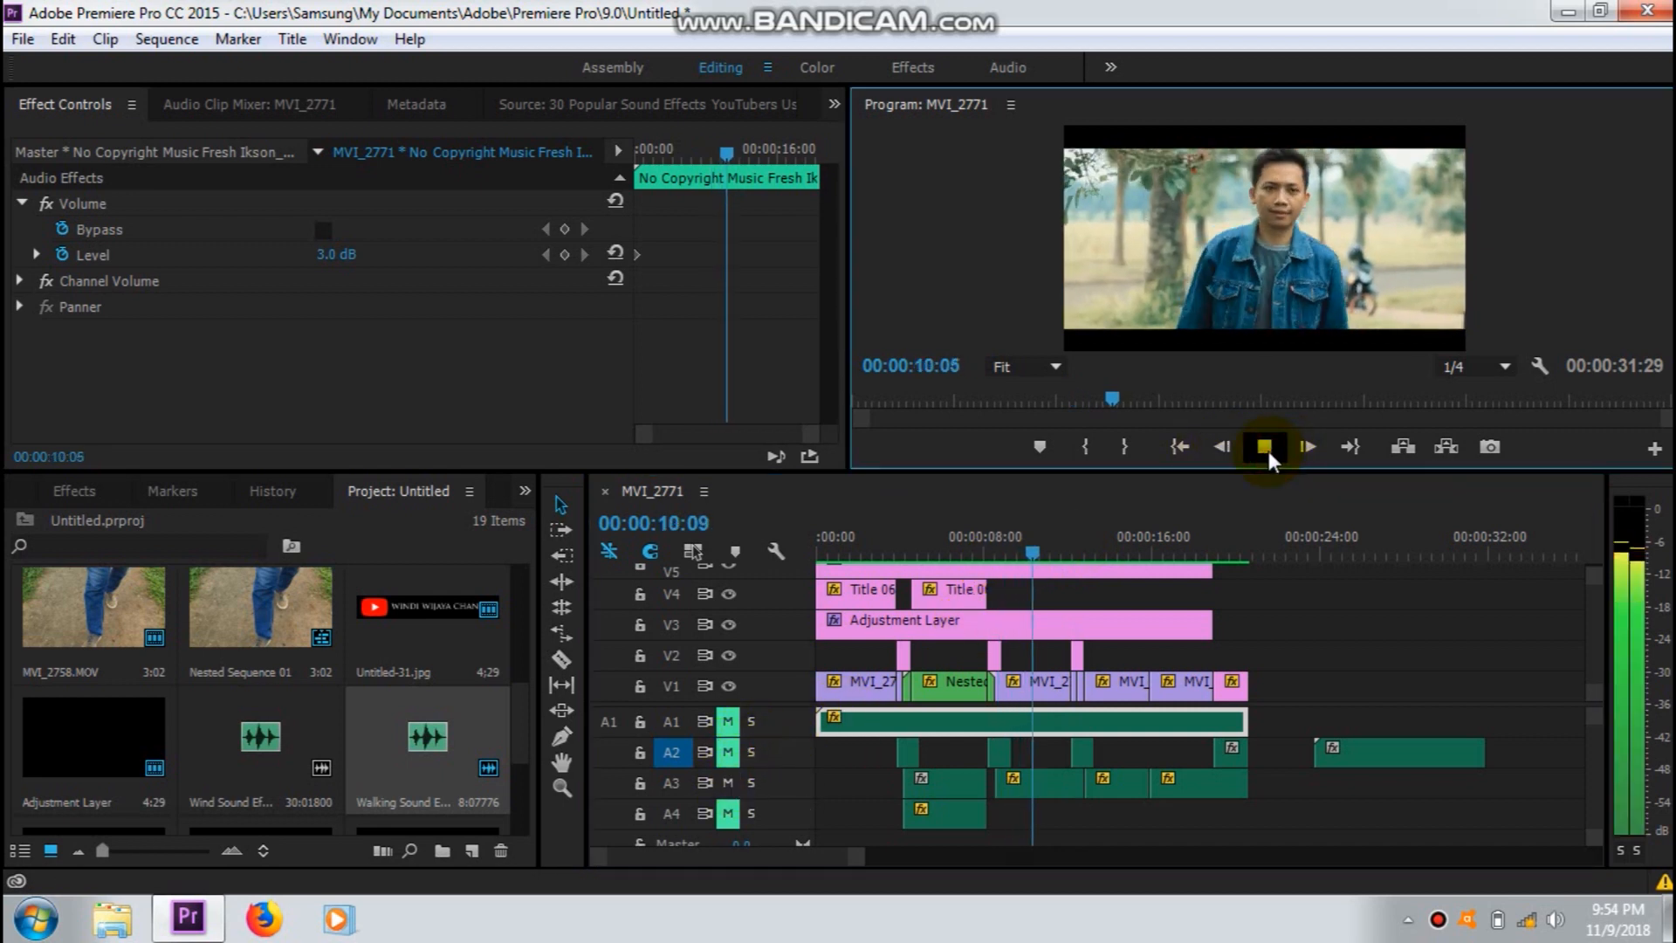
click(1266, 448)
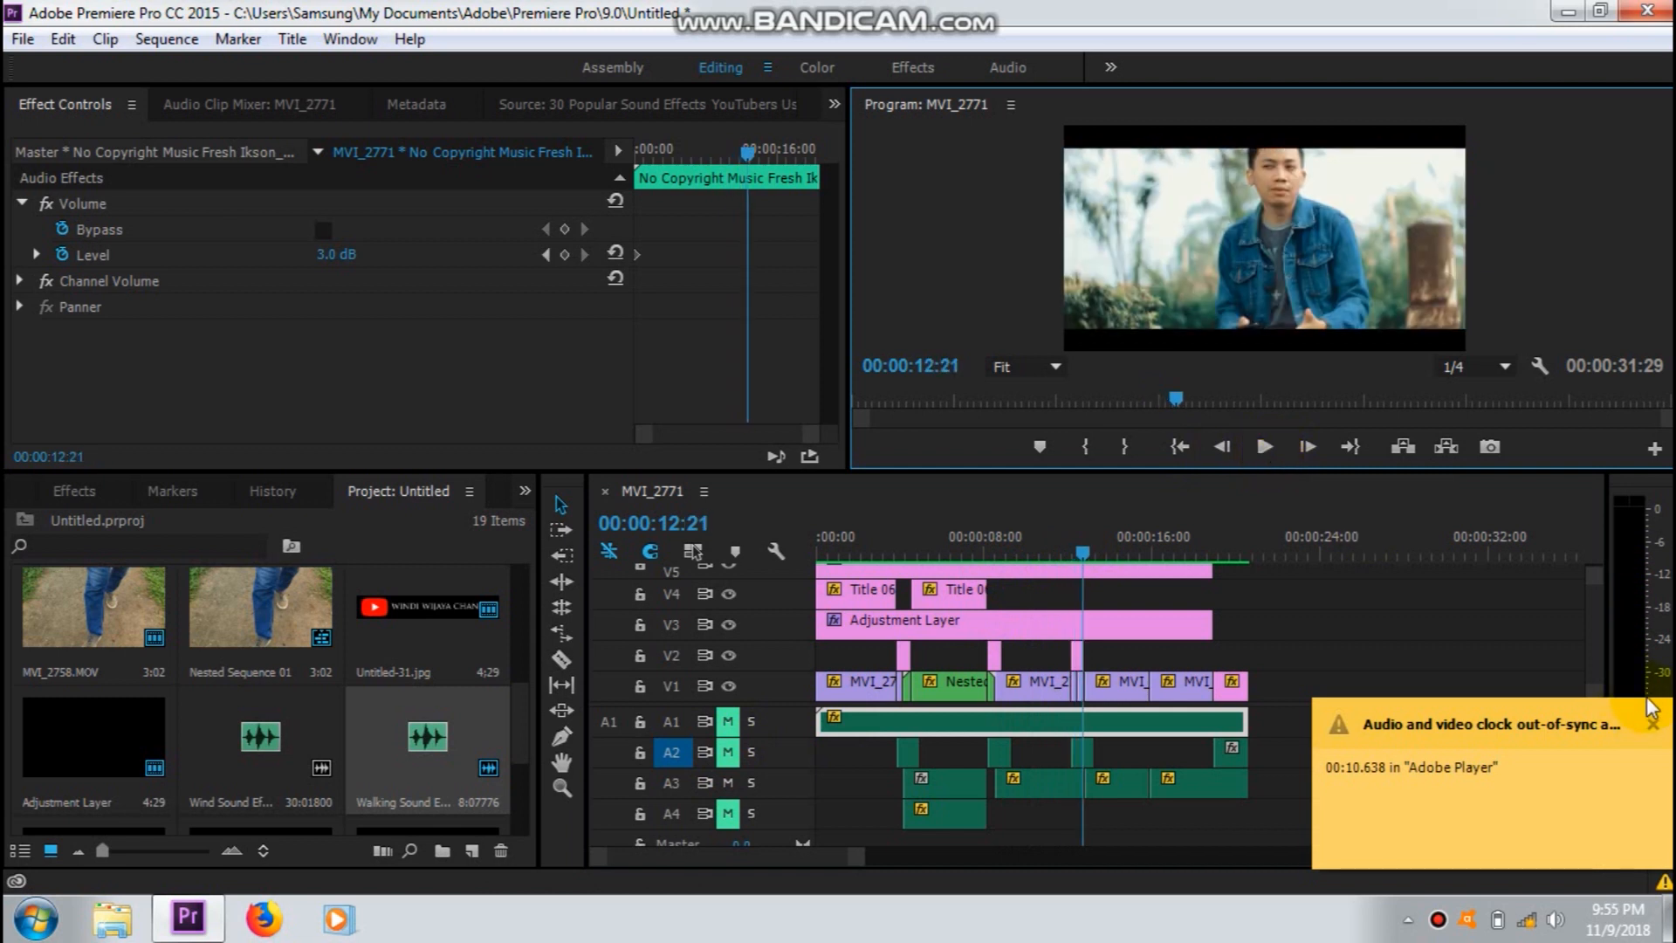
click(1653, 725)
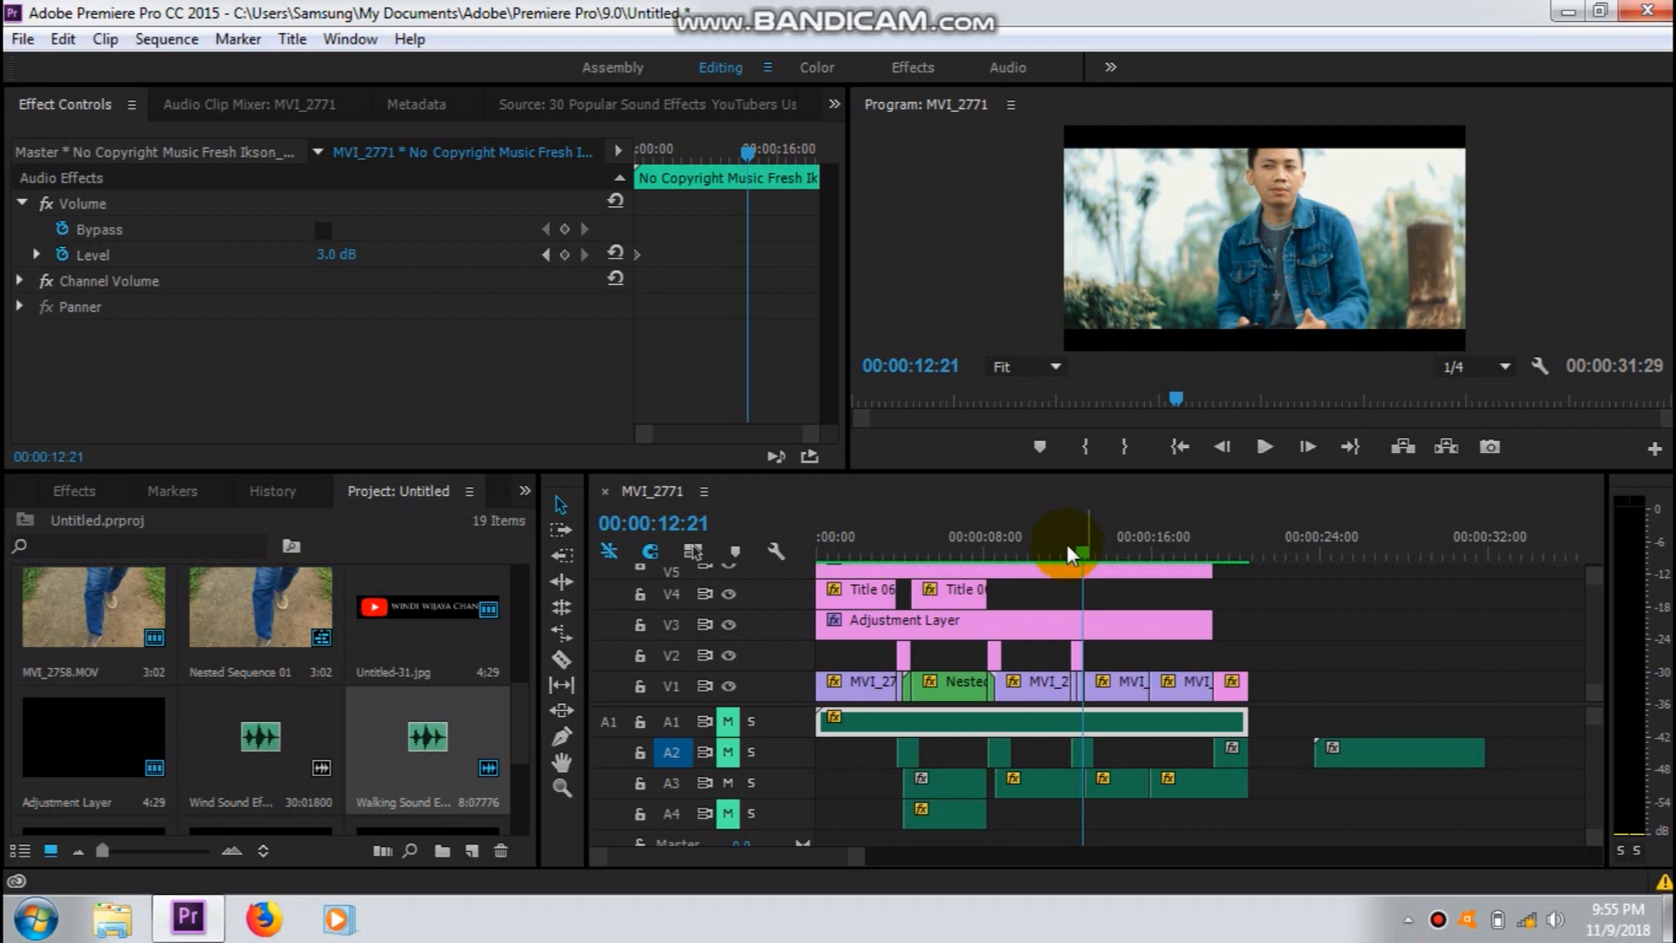
click(1070, 560)
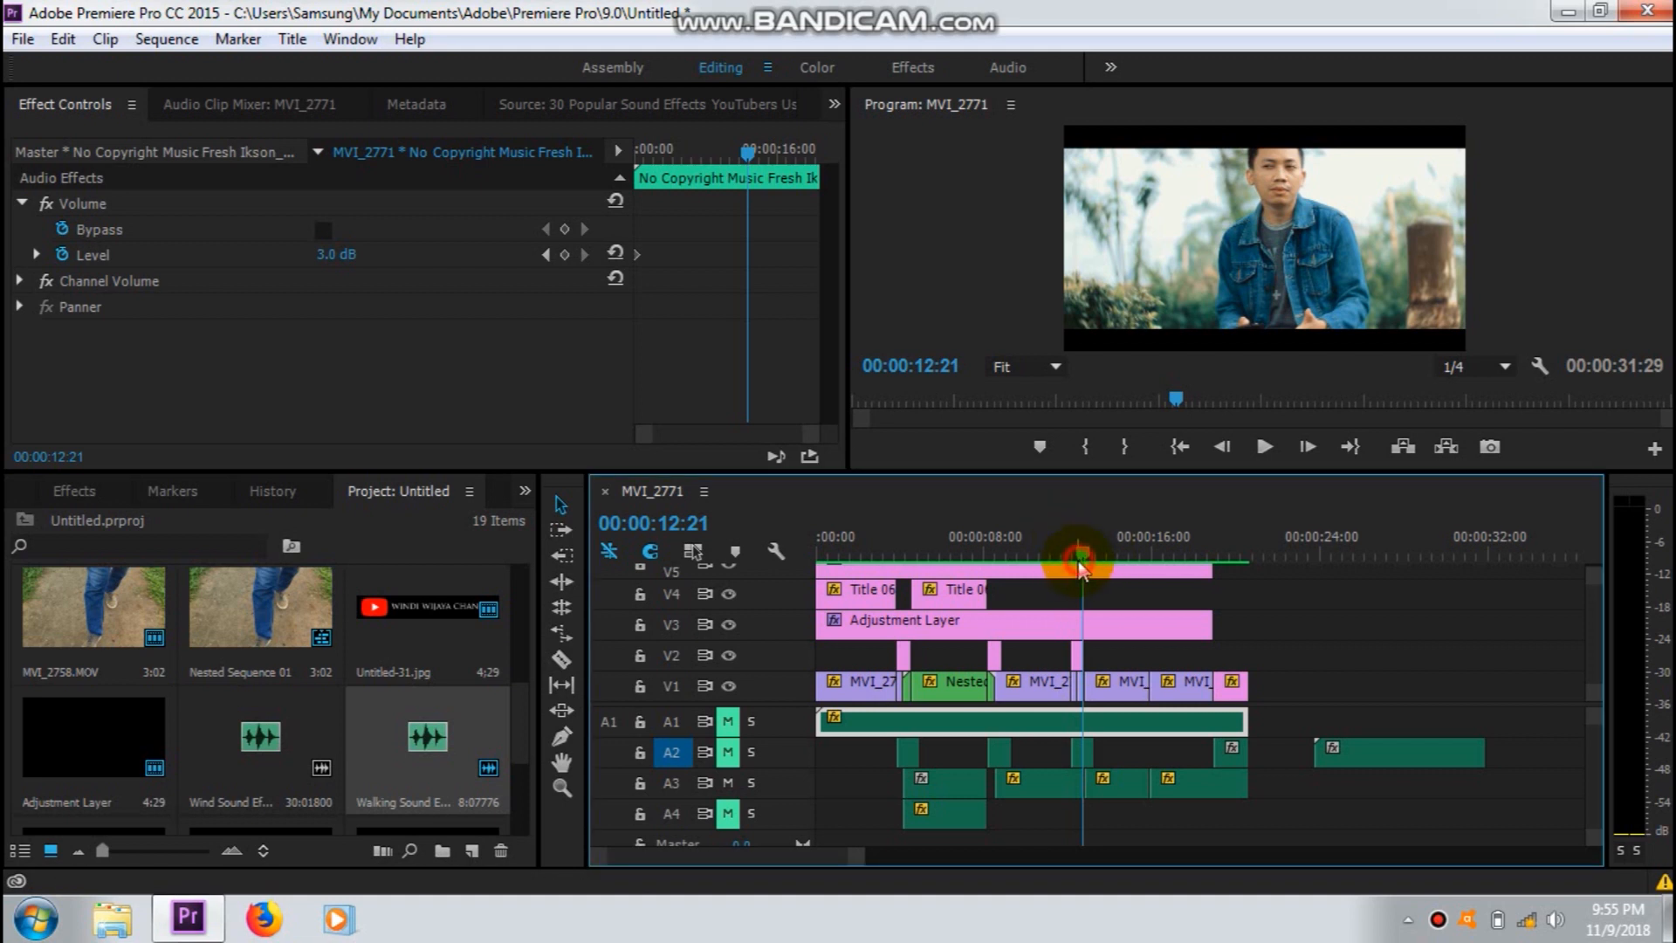